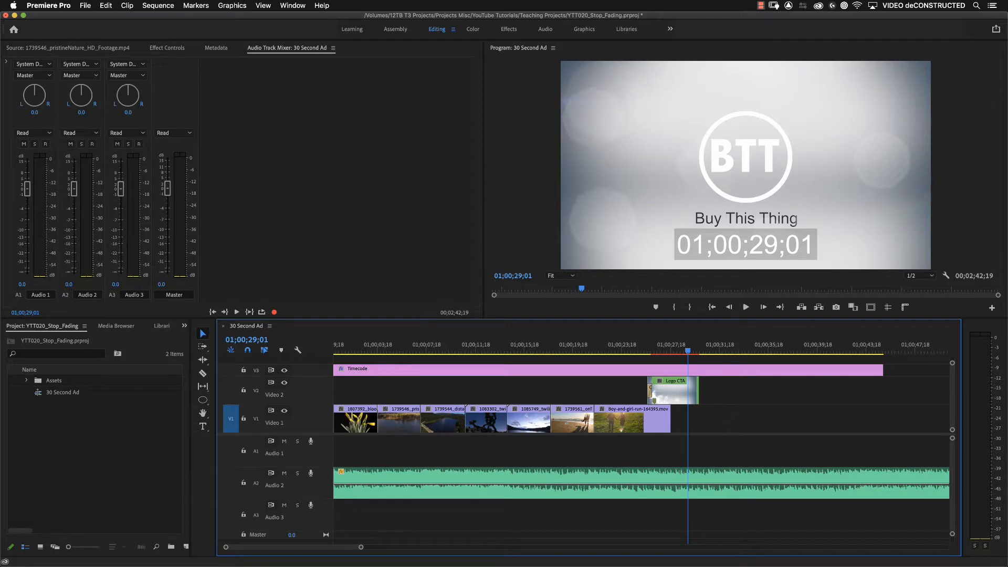
# Step: Move the playhead to 01;00;29;24 near the end of the Logo CTA clip and select that clip
pyautogui.press('=')
pyautogui.press('=')
pyautogui.press('=')
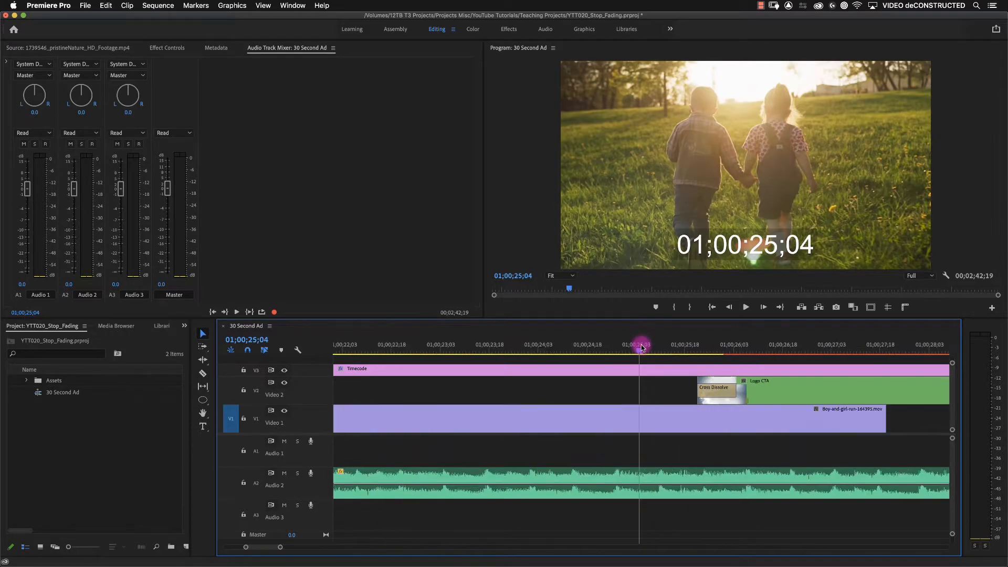
pyautogui.press('-')
pyautogui.moveTo(639, 349); pyautogui.dragTo(784, 352)
pyautogui.moveTo(649, 317); pyautogui.dragTo(782, 317)
pyautogui.click(704, 382)
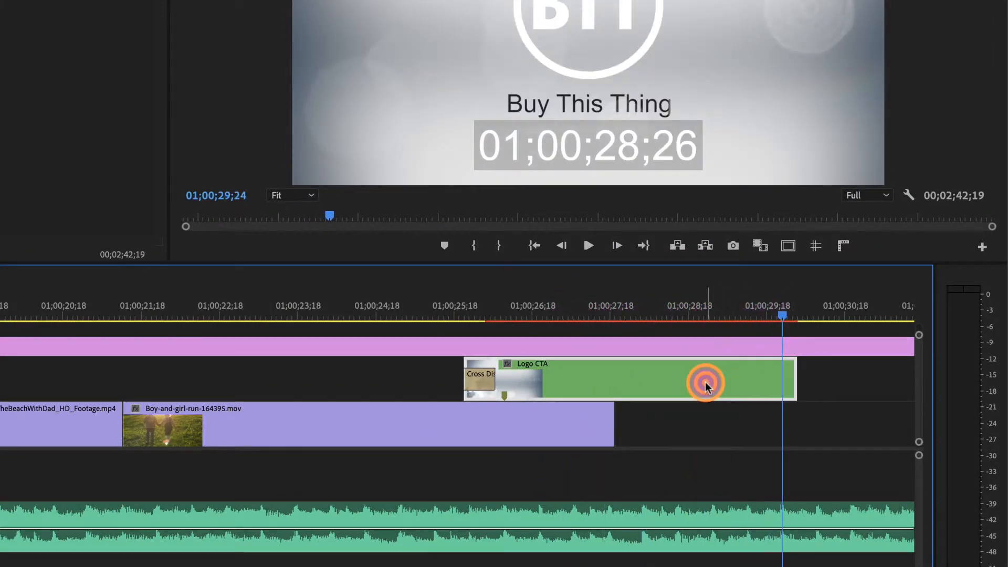
pyautogui.moveTo(369, 375); pyautogui.dragTo(656, 383)
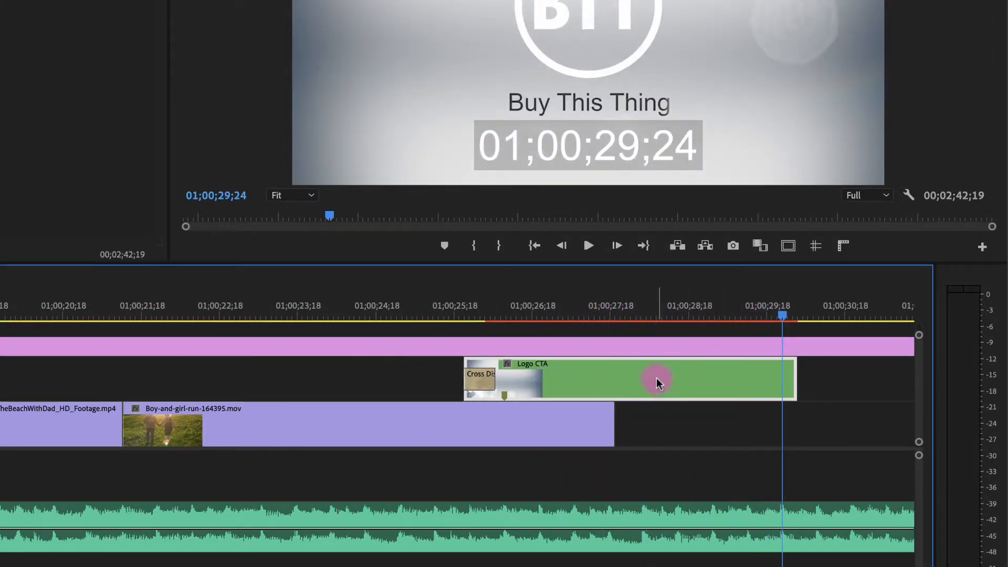
# Step: Step frame by frame past the end of the Logo CTA clip to 01;00;30;00
pyautogui.press('Right')
pyautogui.press('Right')
pyautogui.press('Right')
pyautogui.press('Right')
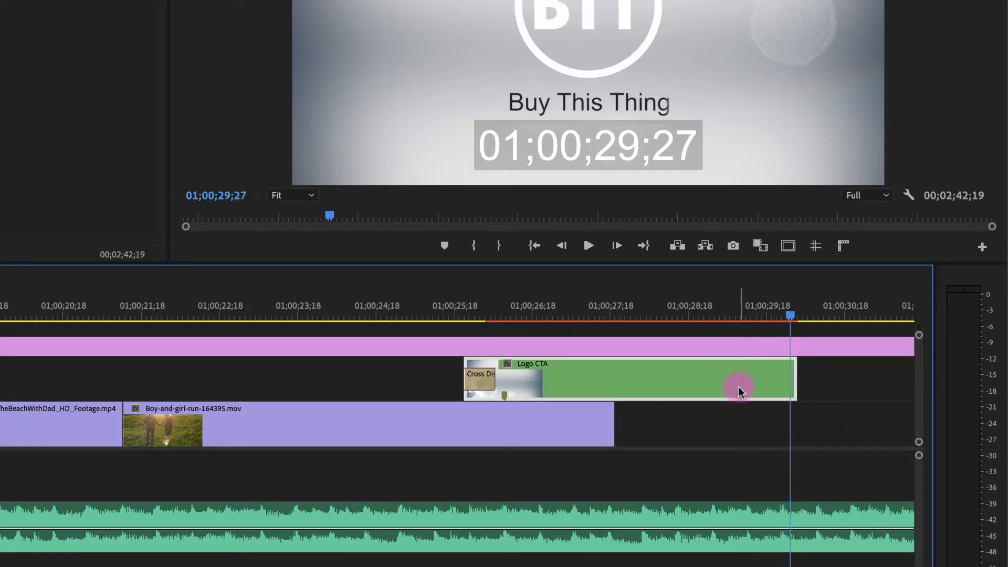
pyautogui.press('Right')
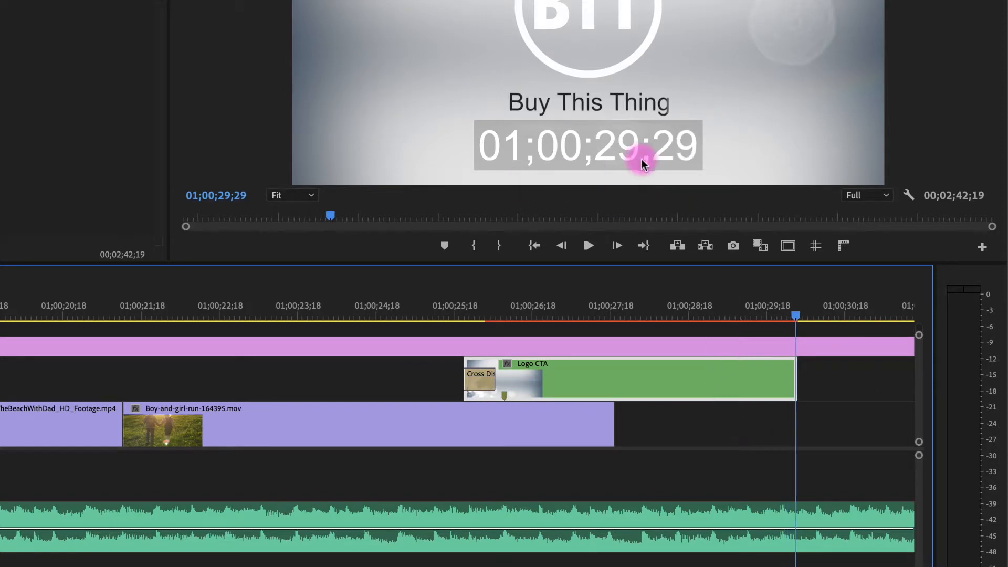
pyautogui.press('Right')
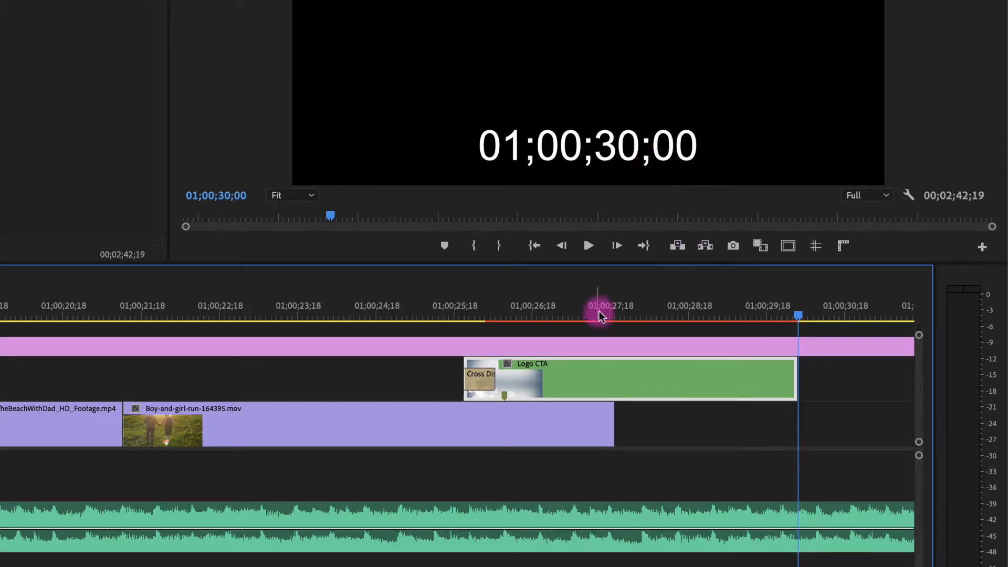
# Step: Scrub through the opening of the Logo CTA clip to its logo-reveal marker at 01;00;26;07
pyautogui.click(454, 310)
pyautogui.moveTo(455, 308); pyautogui.dragTo(504, 315)
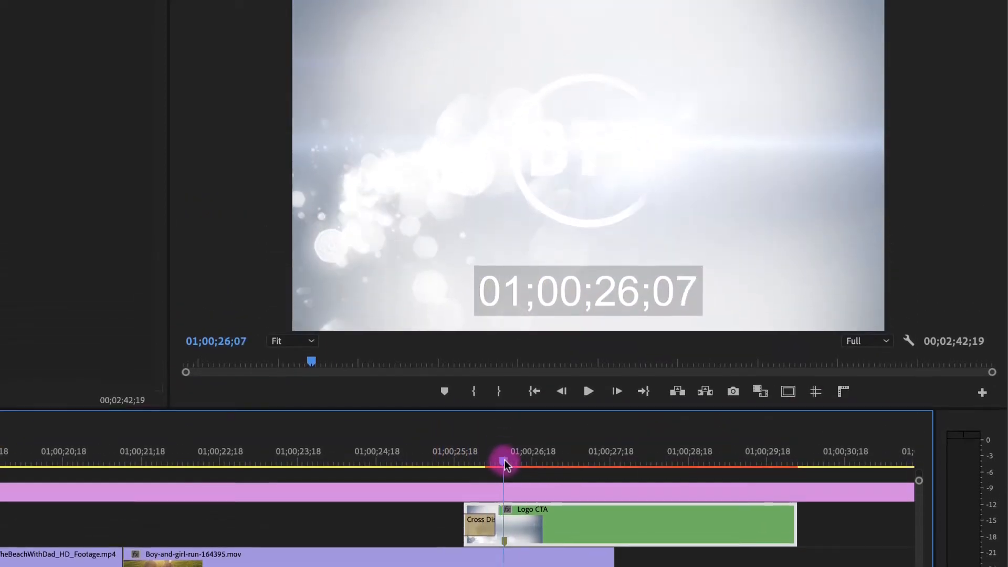
pyautogui.moveTo(505, 464)
pyautogui.mouseDown()
pyautogui.moveTo(515, 464)
pyautogui.moveTo(505, 472)
pyautogui.mouseUp()
# Step: Play the sequence from 01;00;20;21 into the logo reveal to compare its timing with the music's beats
pyautogui.click(71, 464)
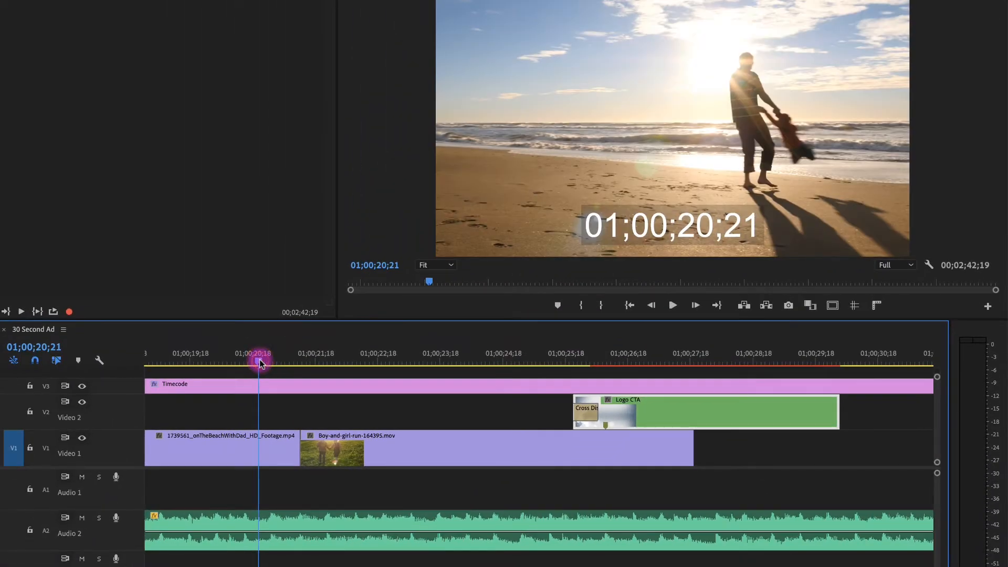
pyautogui.press('space')
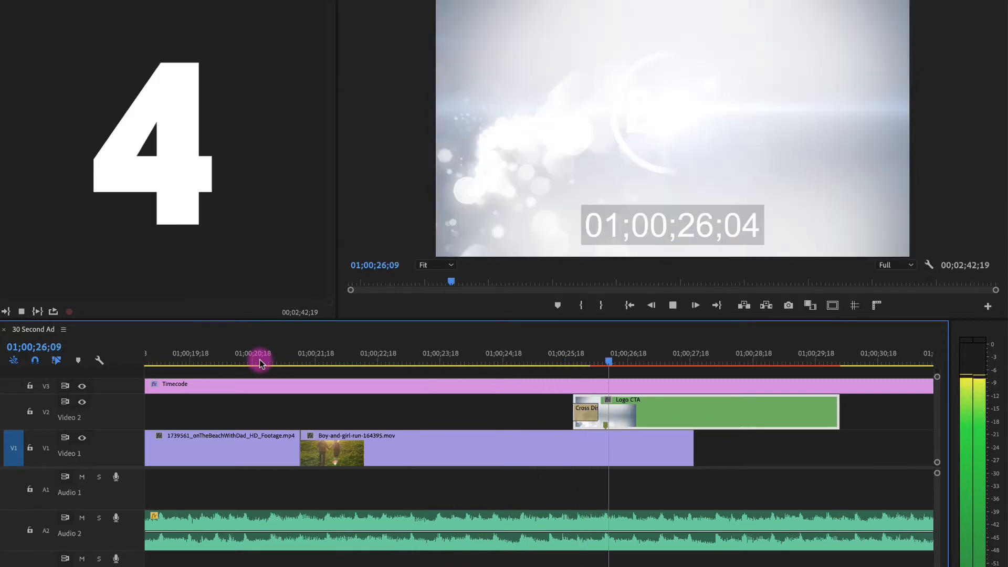
pyautogui.press('space')
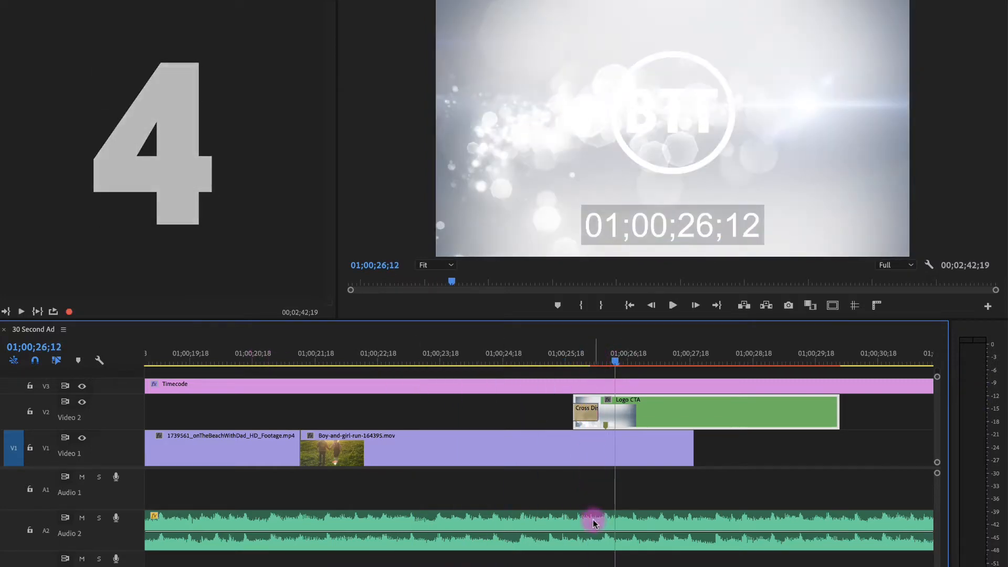
# Step: Go to the sequence start and play the opening of the music clip on Audio 2 up close
pyautogui.press('\\')
pyautogui.press('Home')
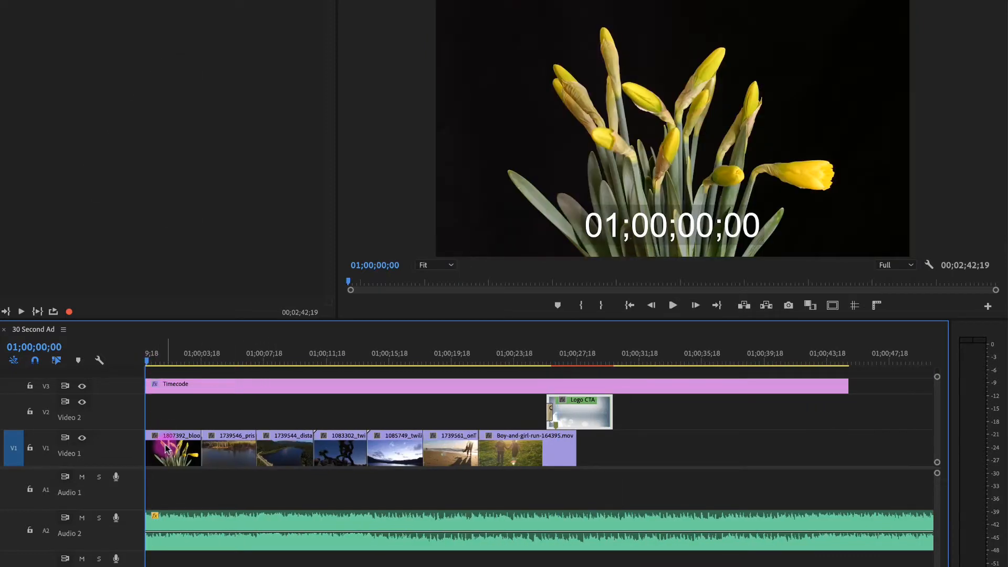
pyautogui.press('=')
pyautogui.press('=')
pyautogui.press('=')
pyautogui.press('=')
pyautogui.press('=')
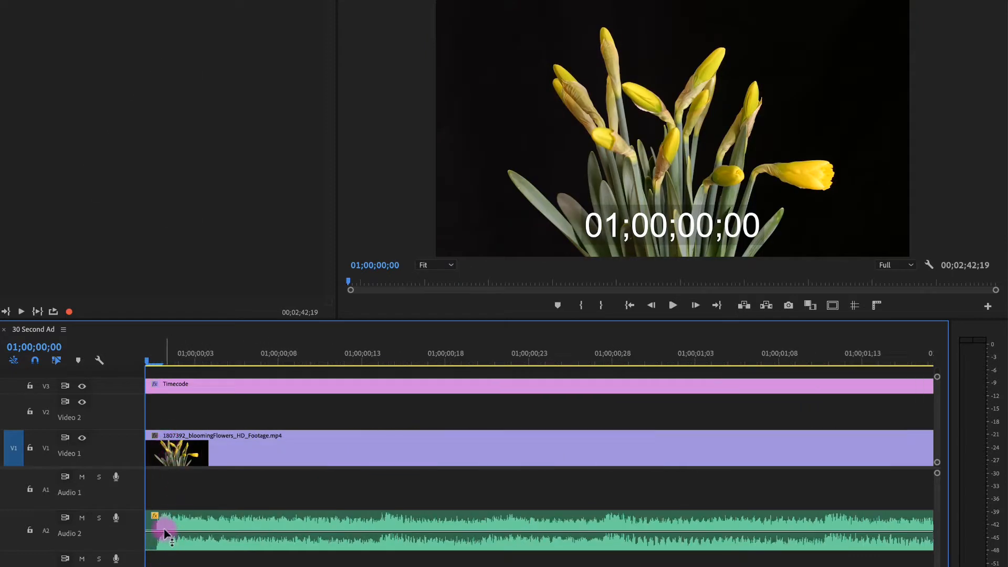
pyautogui.press('space')
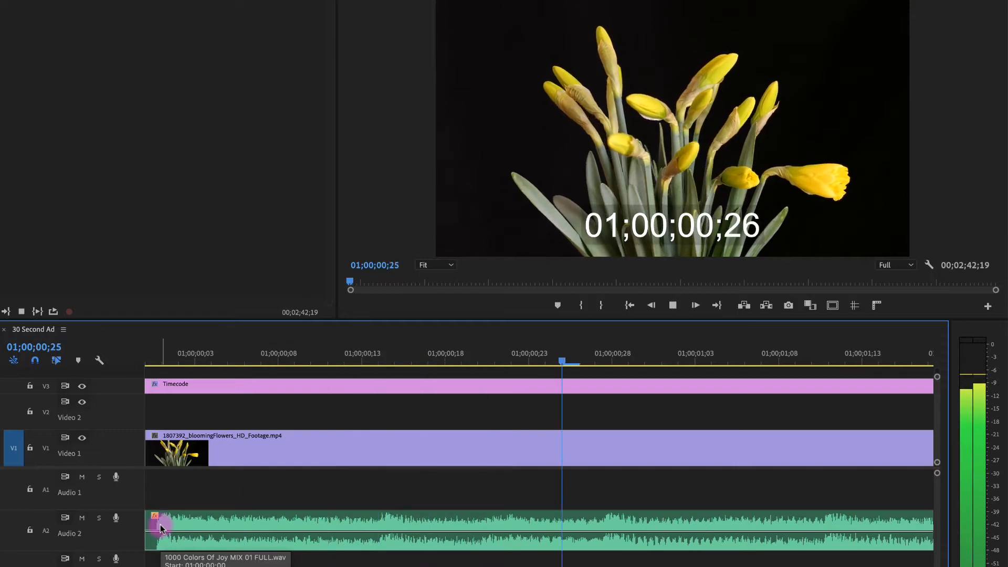
pyautogui.press('space')
# Step: Play the sequence from 01;00;21;05, counting beats to find the music's downbeat just before the Logo CTA clip
pyautogui.press('-')
pyautogui.press('-')
pyautogui.press('-')
pyautogui.press('\\')
pyautogui.click(539, 360)
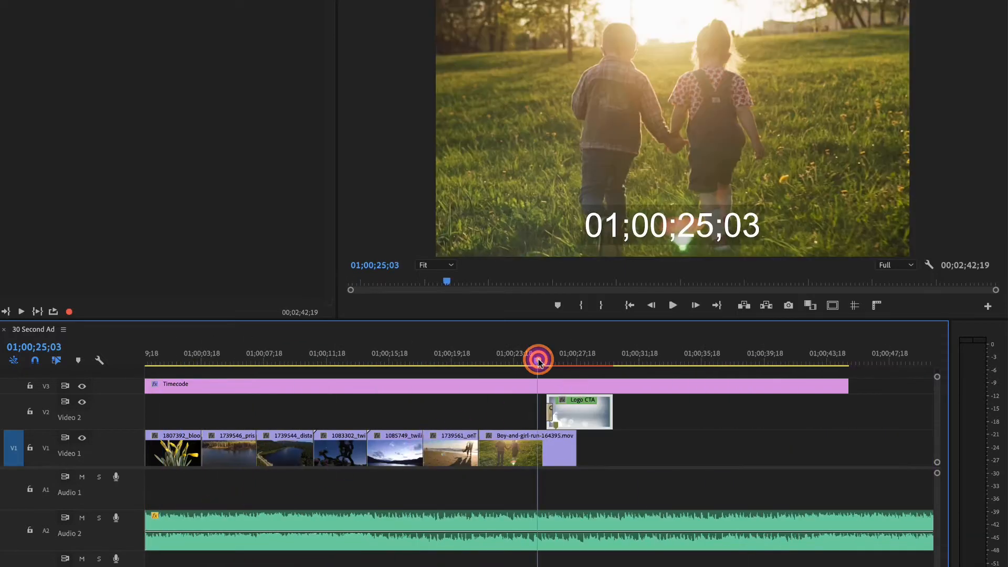
pyautogui.press('=')
pyautogui.press('=')
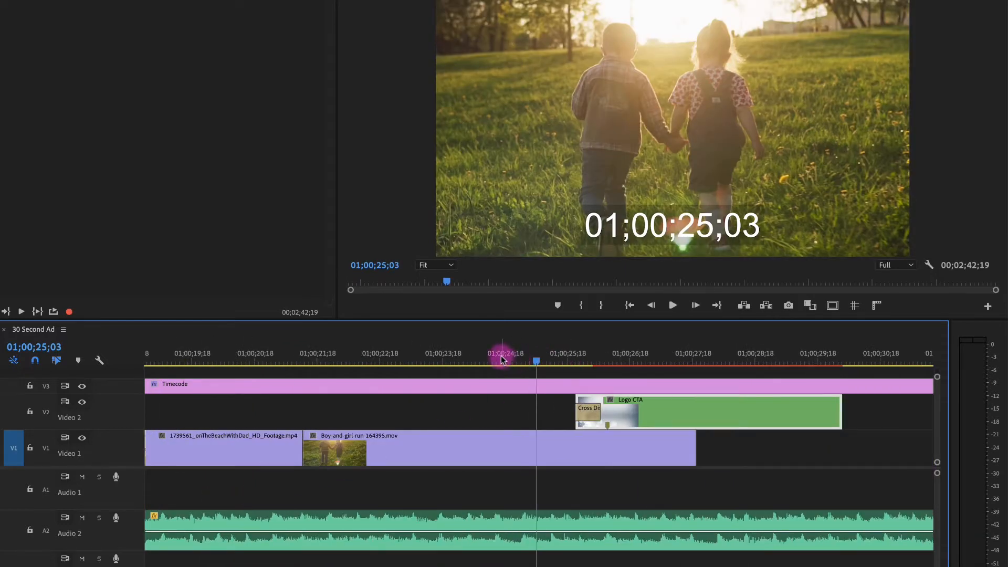
pyautogui.click(292, 362)
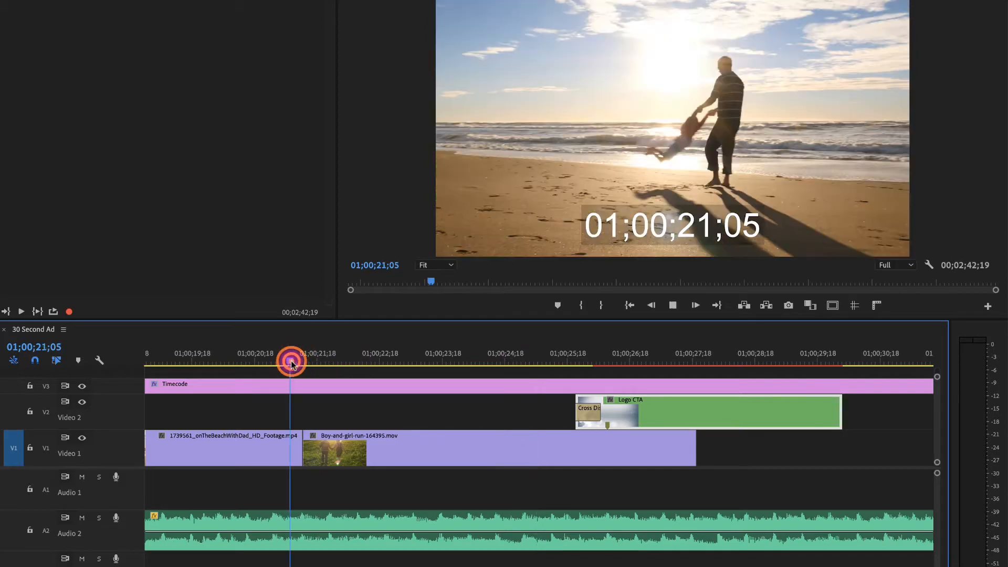
pyautogui.press('space')
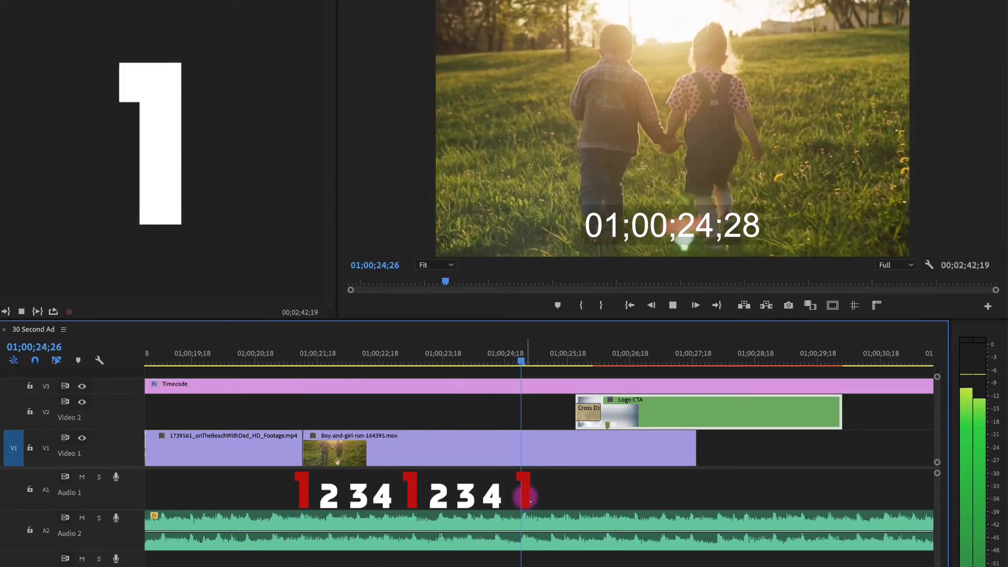
pyautogui.press('space')
# Step: Add a marker to the Audio 2 music clip on the downbeat at 01;00;24;27 and play on from there
pyautogui.click(519, 363)
pyautogui.moveTo(519, 363); pyautogui.dragTo(525, 366)
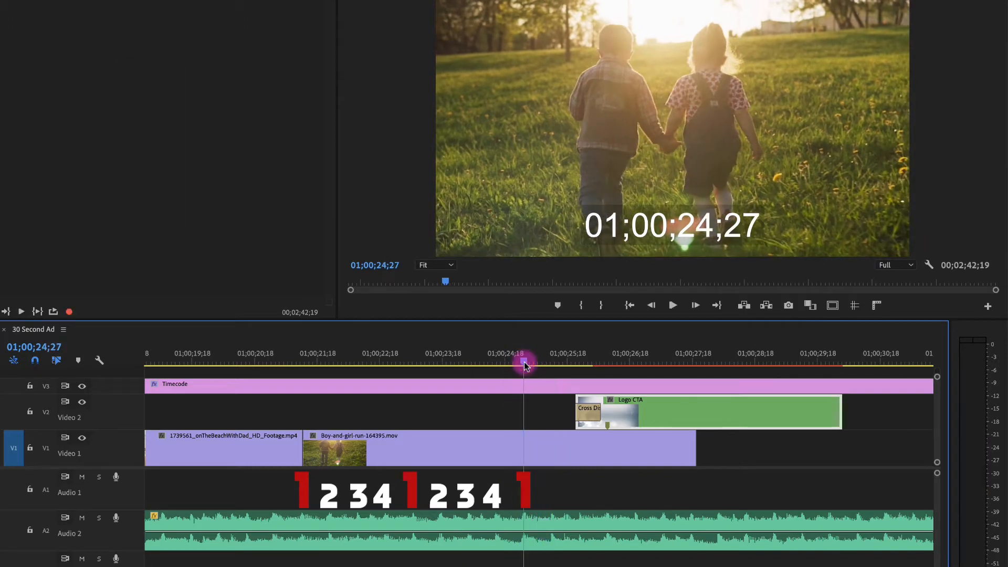
pyautogui.click(529, 525)
pyautogui.press('space')
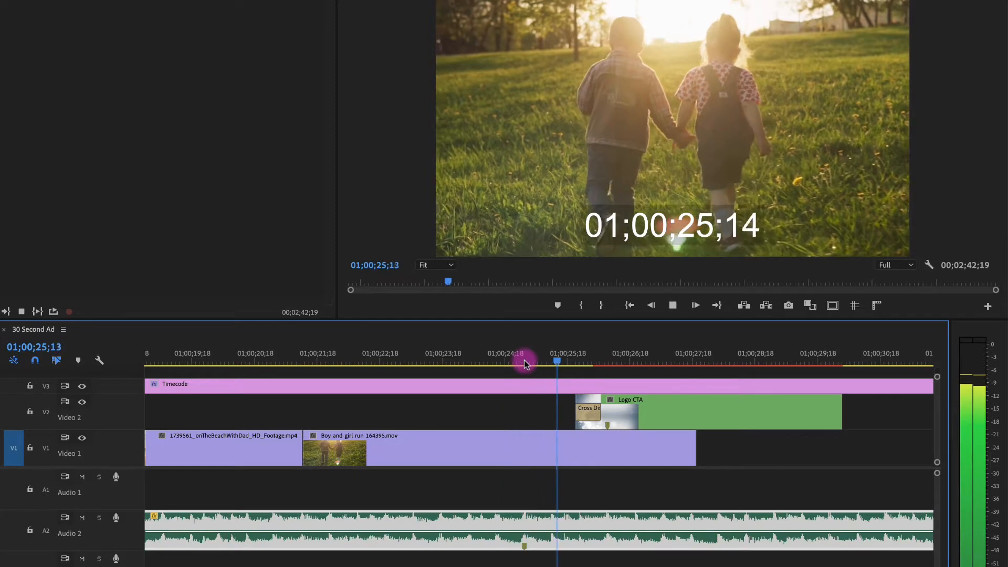
pyautogui.press('space')
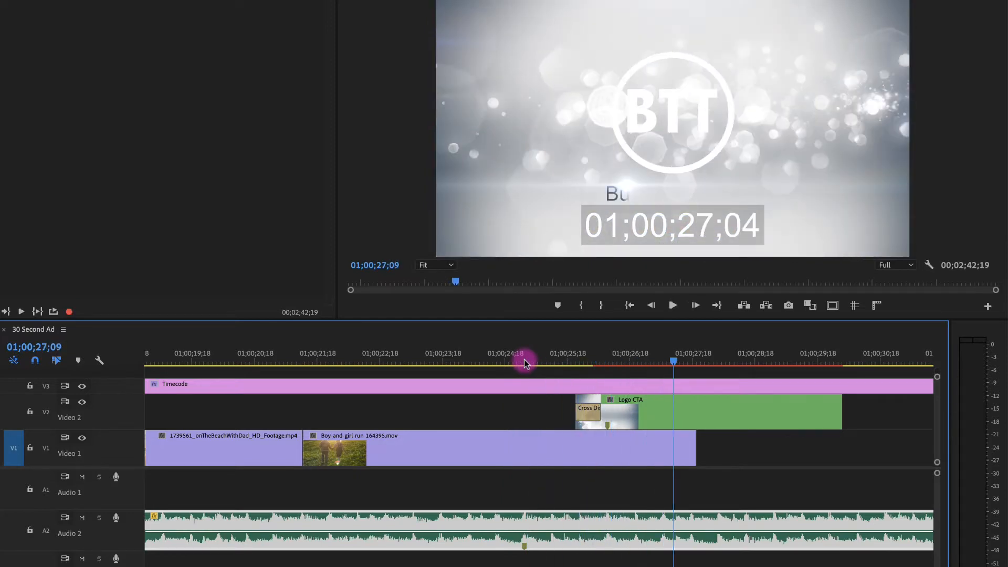
# Step: Slide the Audio 2 music clip later so its marker lines up with the Logo CTA clip's marker, and return to the sequence start
pyautogui.moveTo(527, 523); pyautogui.dragTo(610, 540)
pyautogui.press('Home')
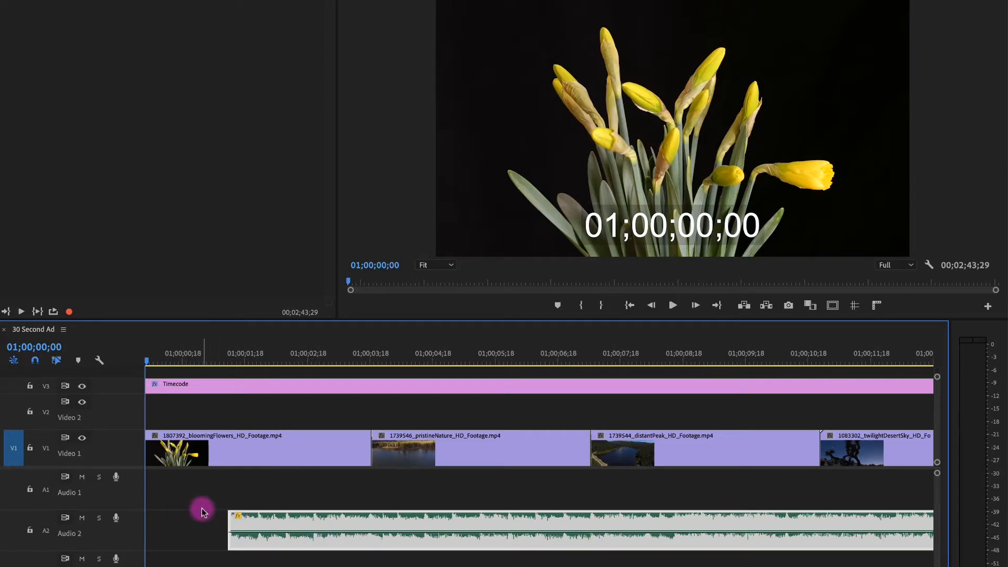
# Step: Play the end of the music clip to find the downbeat where its fade-out begins
pyautogui.press('-')
pyautogui.press('-')
pyautogui.press('-')
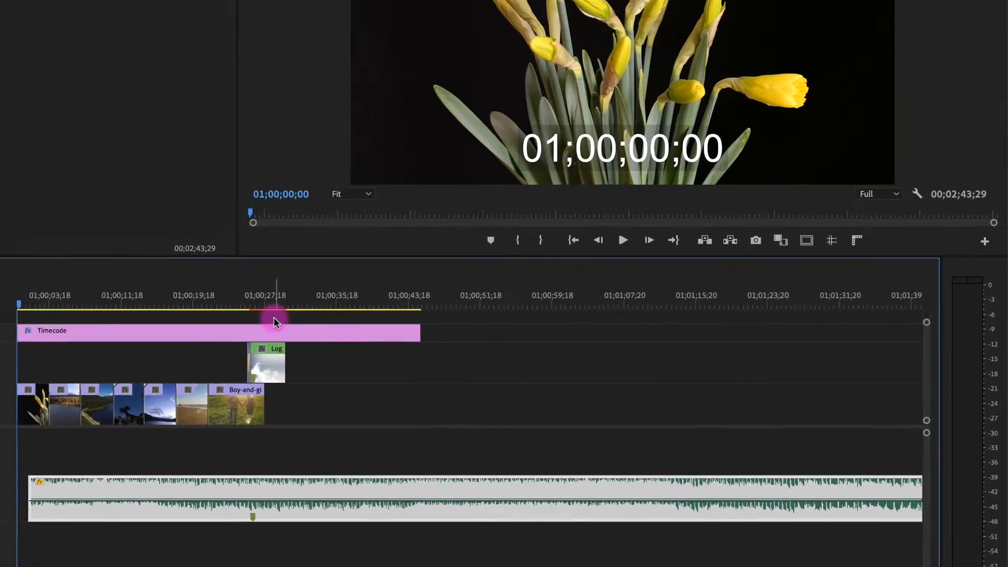
pyautogui.press('-')
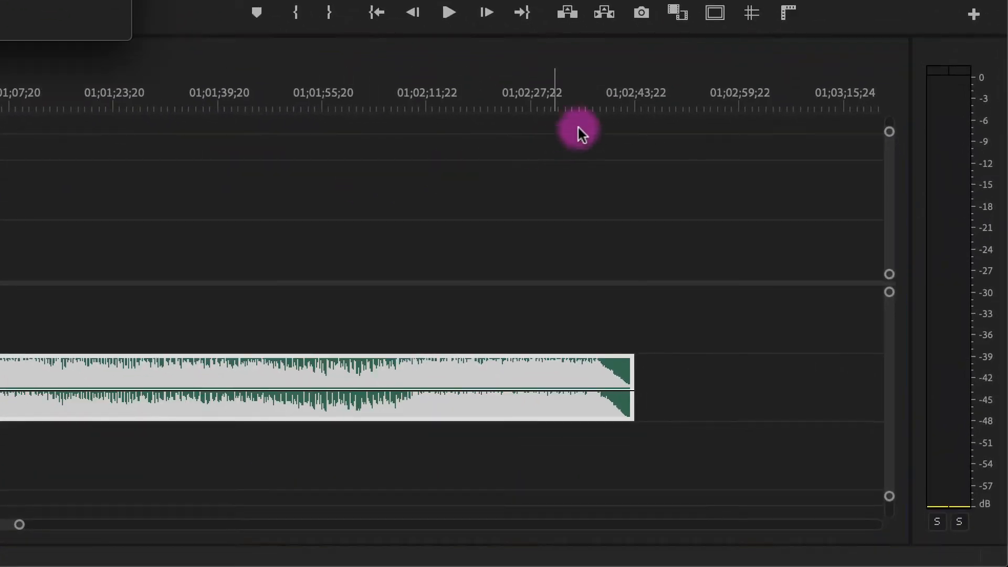
pyautogui.click(581, 94)
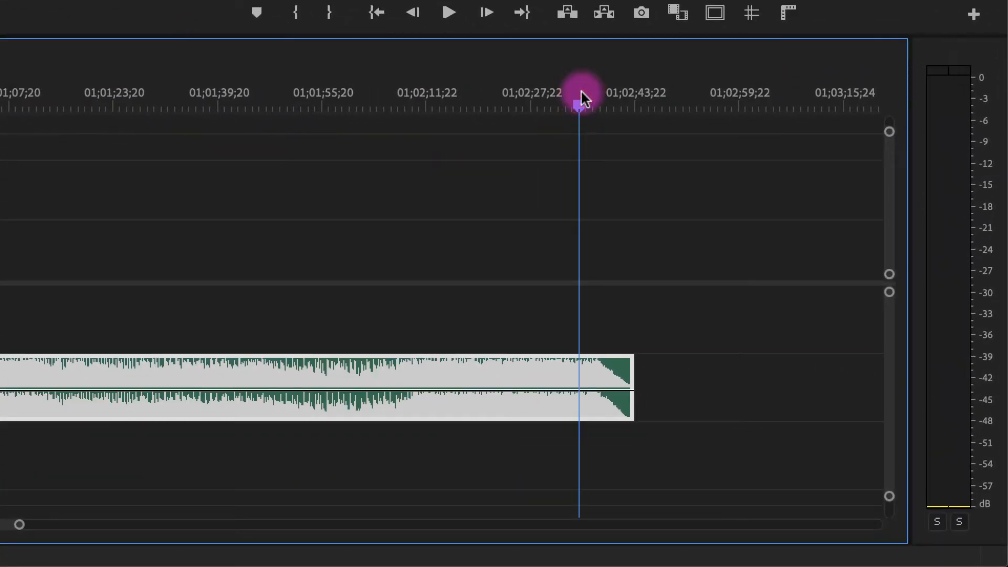
pyautogui.press('=')
pyautogui.press('=')
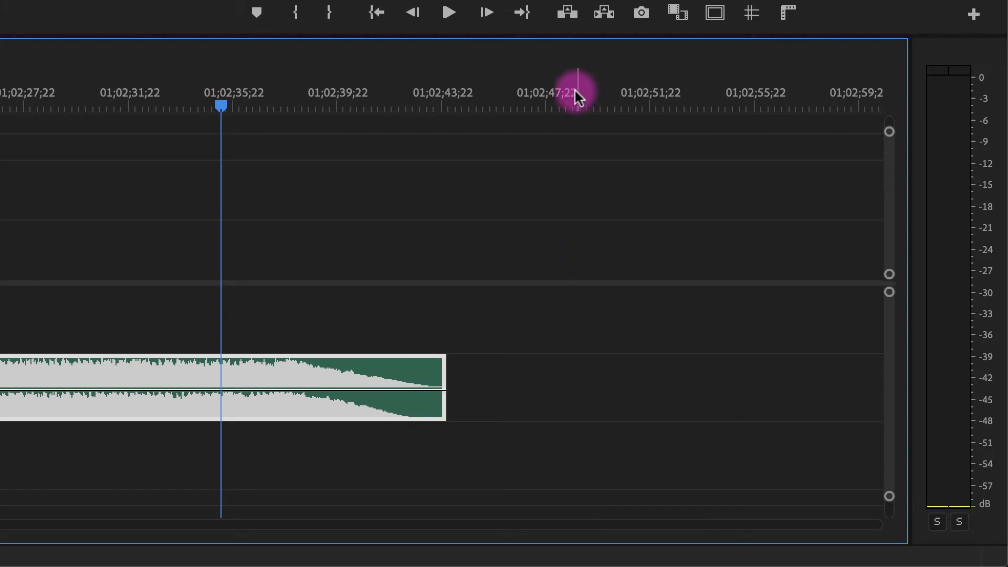
pyautogui.press('=')
pyautogui.press('=')
pyautogui.press('-')
pyautogui.click(183, 100)
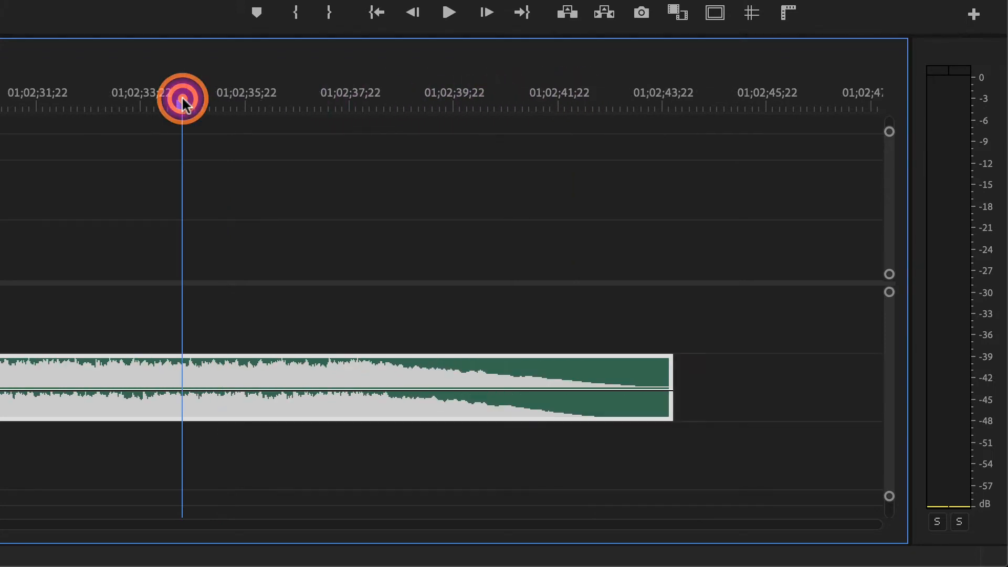
pyautogui.press('space')
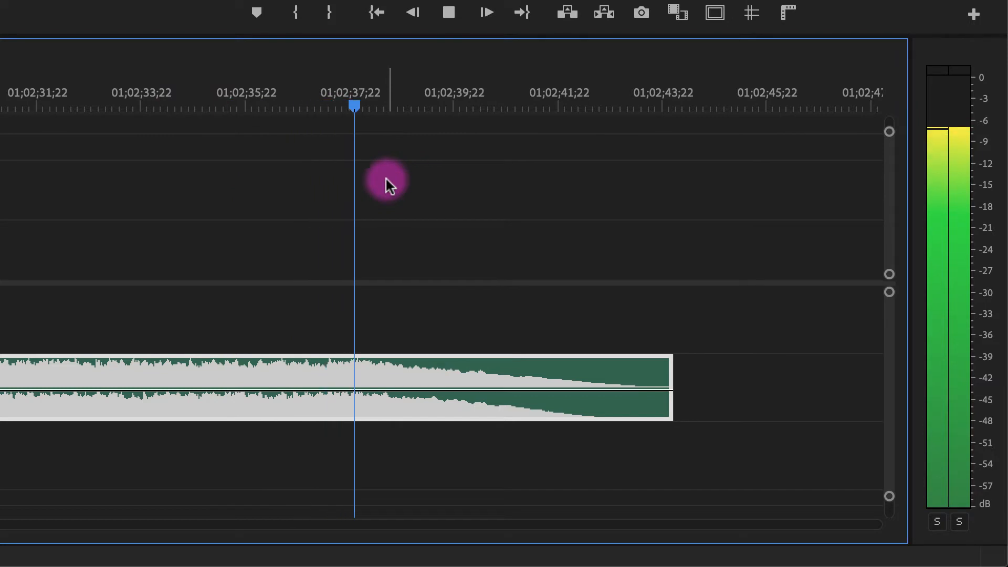
pyautogui.press('space')
# Step: Split the Audio 2 music clip at 01;02;37;23, on the downbeat at the start of the fade-out
pyautogui.click(359, 100)
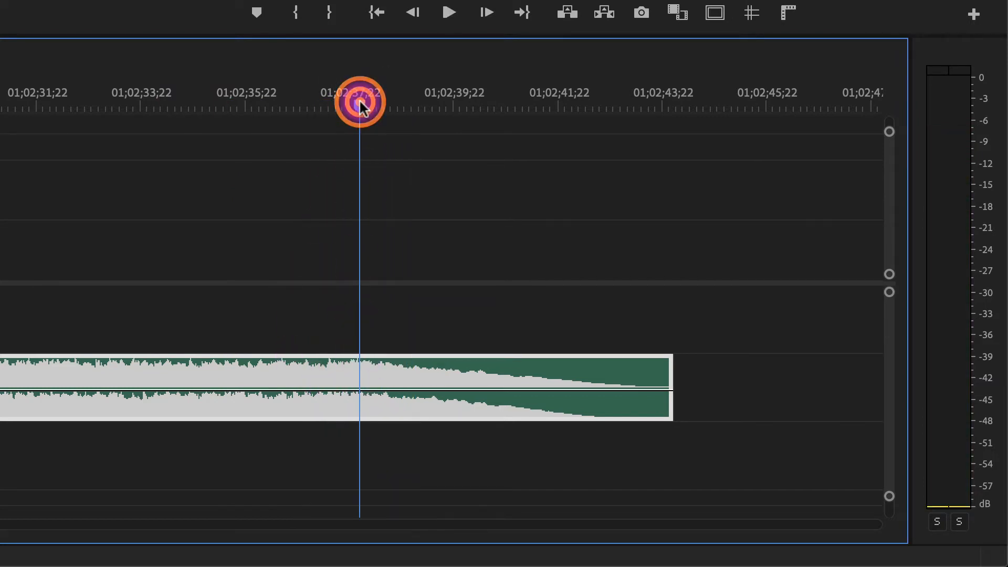
pyautogui.press('=')
pyautogui.press('=')
pyautogui.press('=')
pyautogui.click(153, 101)
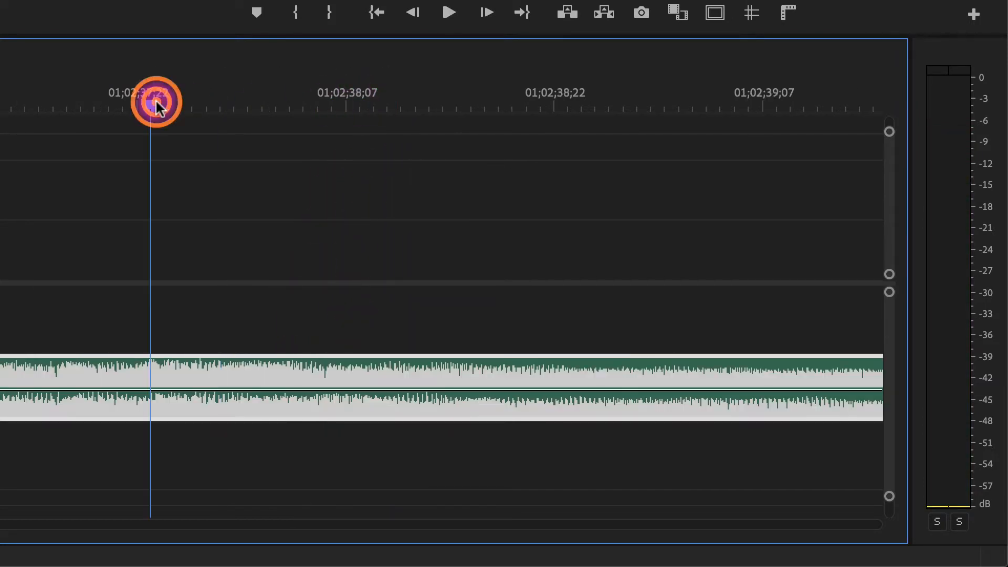
pyautogui.press('space')
pyautogui.moveTo(192, 102); pyautogui.dragTo(146, 108)
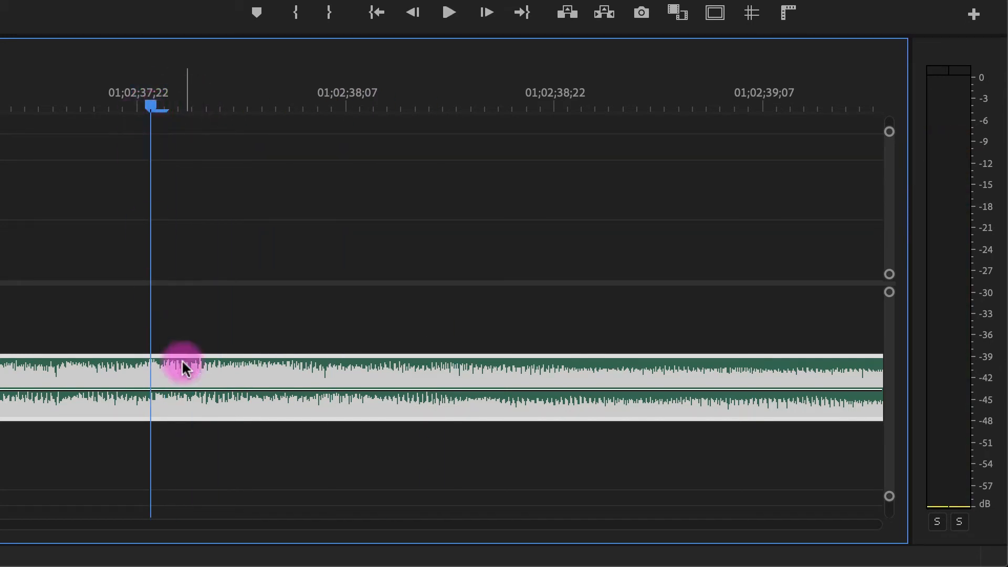
pyautogui.press('c')
pyautogui.click(151, 373)
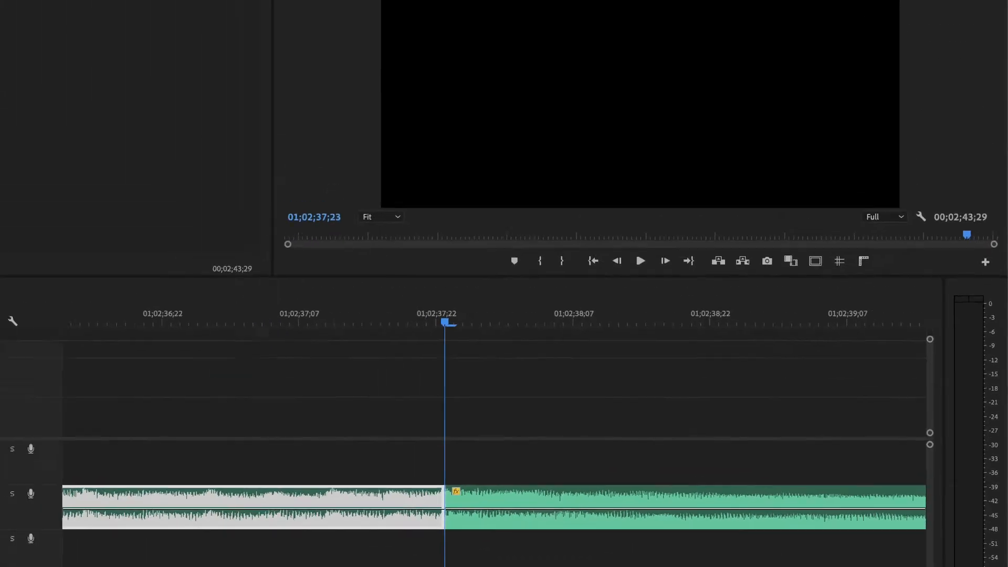
pyautogui.press('v')
# Step: Move the fade-out segment to Audio 1 at the music clip's marker and trim the Audio 2 music back to the end of the last Video 1 clip
pyautogui.press('\\')
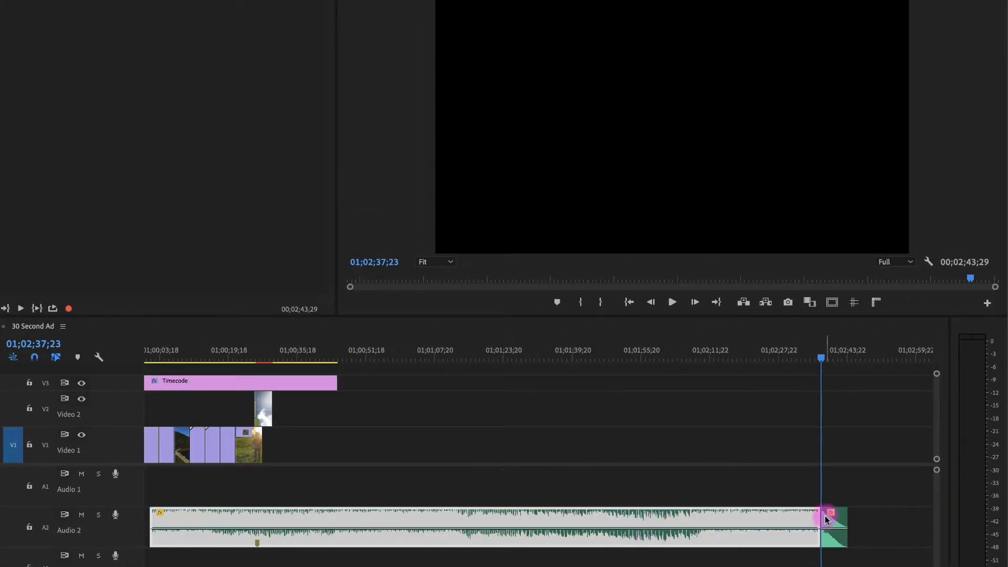
pyautogui.moveTo(831, 520); pyautogui.dragTo(266, 486)
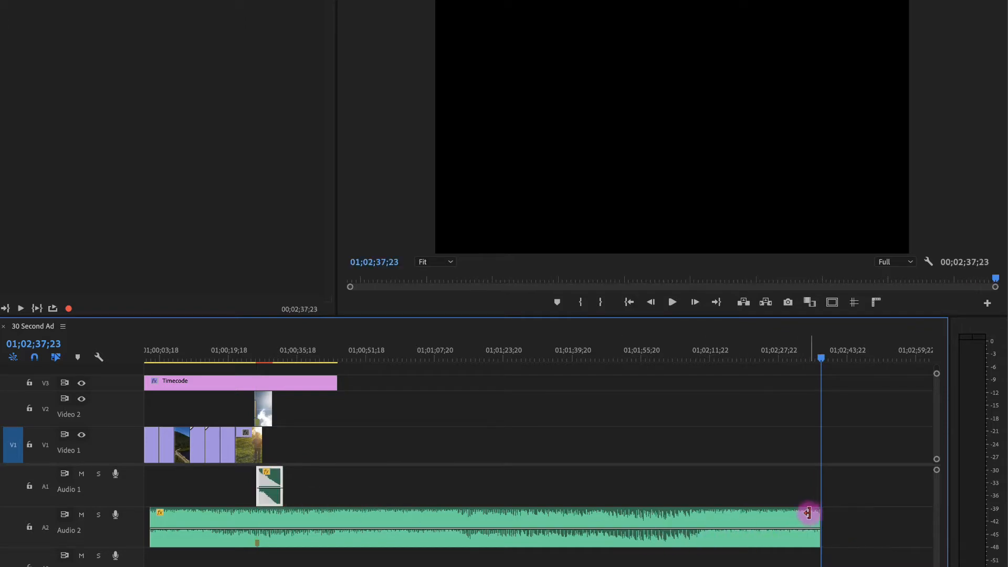
pyautogui.moveTo(816, 513); pyautogui.dragTo(258, 526)
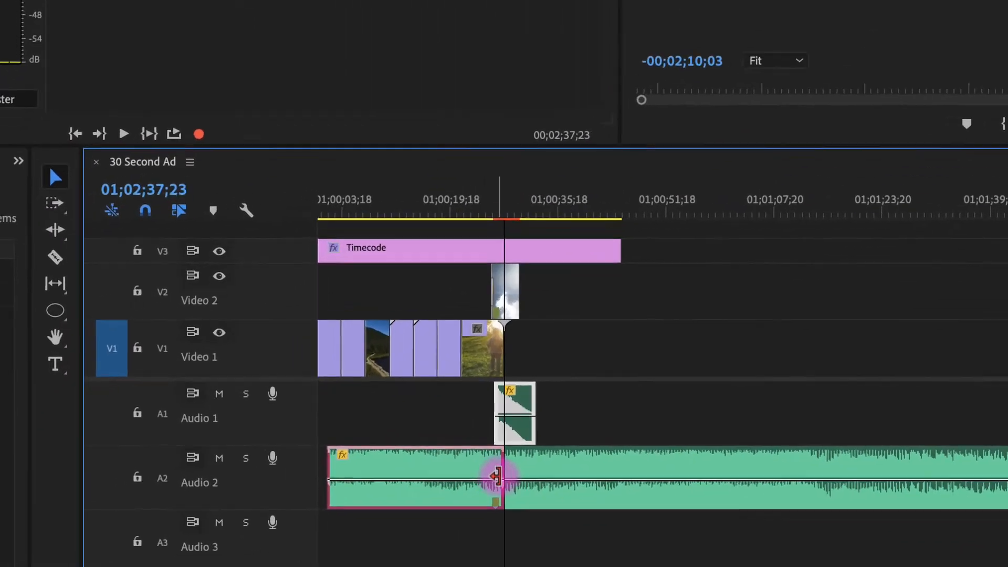
# Step: Select the fade-out segment on Audio 1 and place the playhead at 01;00;25;11, just before the music overlap
pyautogui.click(516, 420)
pyautogui.moveTo(437, 209); pyautogui.dragTo(493, 204)
pyautogui.press('=')
pyautogui.press('=')
pyautogui.press('=')
pyautogui.press('=')
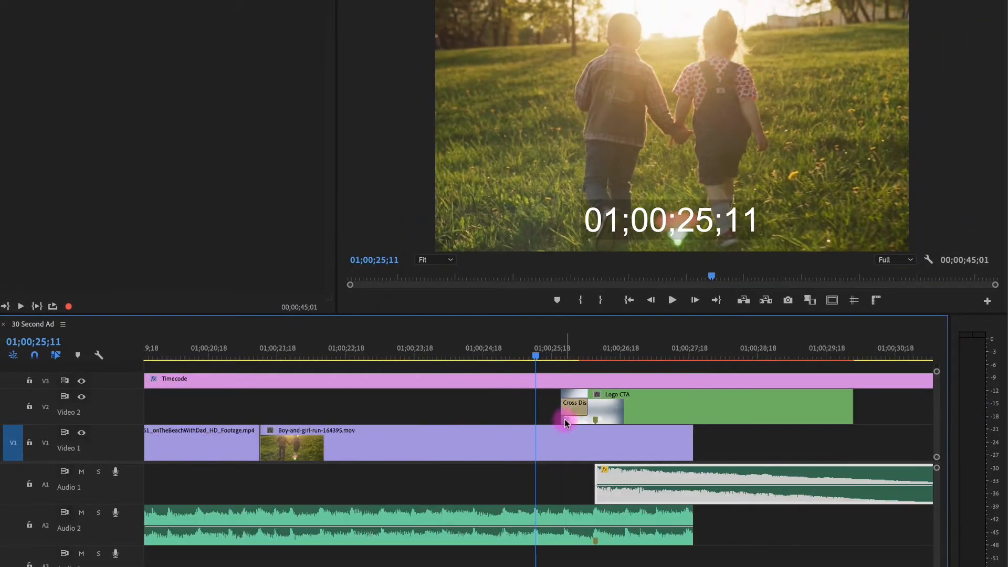
# Step: Trim the end of the Audio 2 music back to 01;00;26;07, where the fade-out segment starts on Audio 1
pyautogui.click(602, 360)
pyautogui.press('=')
pyautogui.press('=')
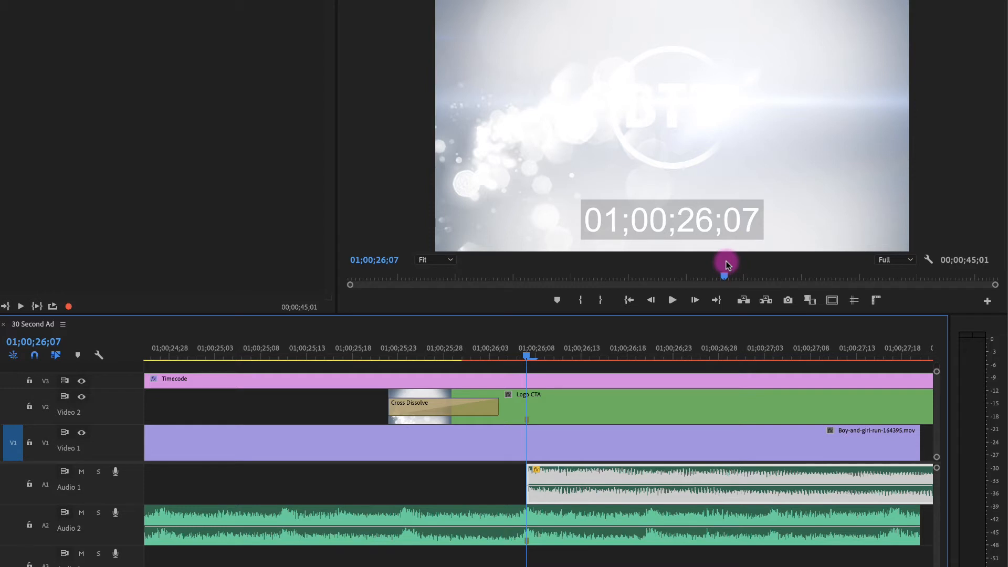
pyautogui.press('-')
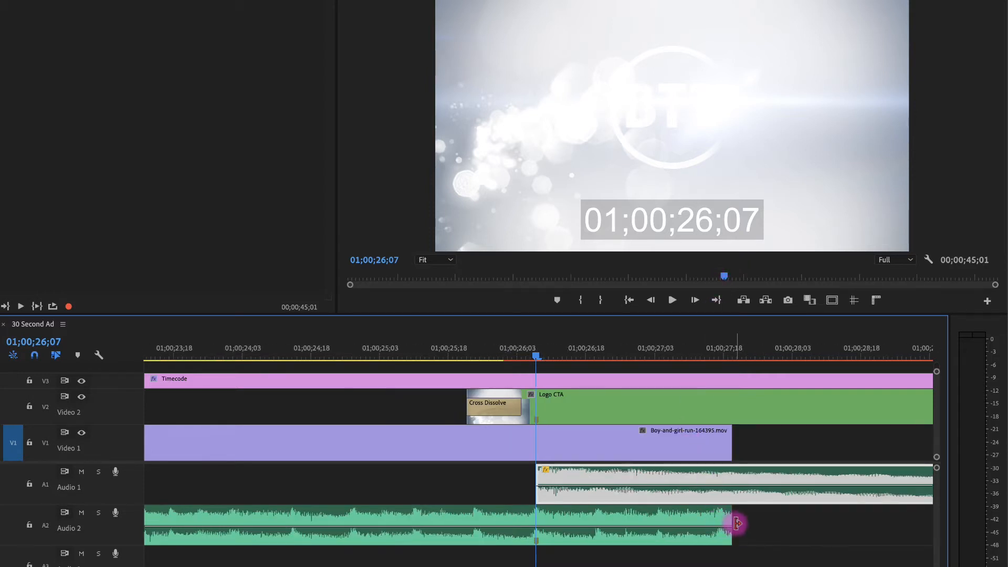
pyautogui.moveTo(737, 524); pyautogui.dragTo(535, 535)
# Step: Play across the music edit at the logo reveal to check how the fade-out segment comes in
pyautogui.click(193, 358)
pyautogui.press('space')
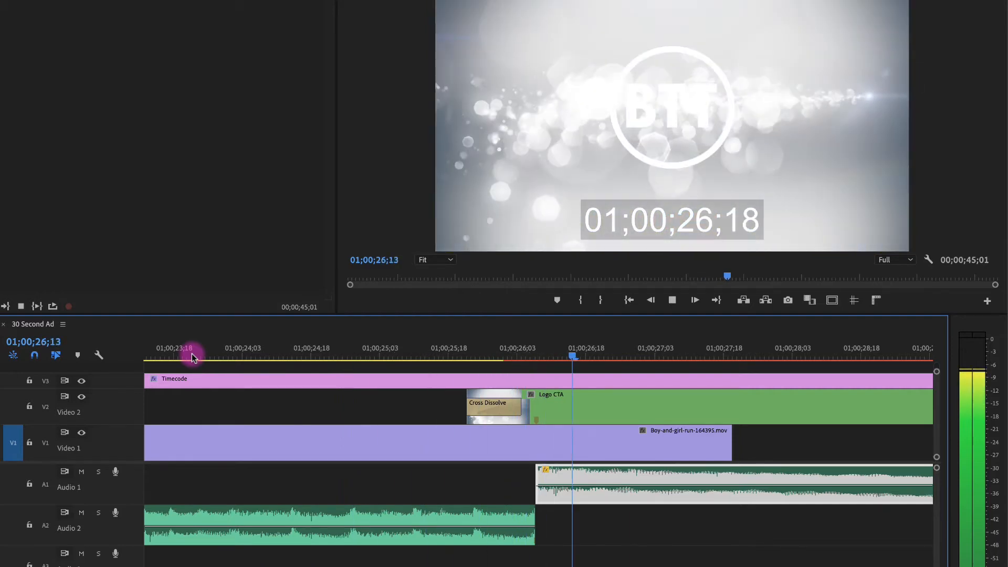
pyautogui.press('space')
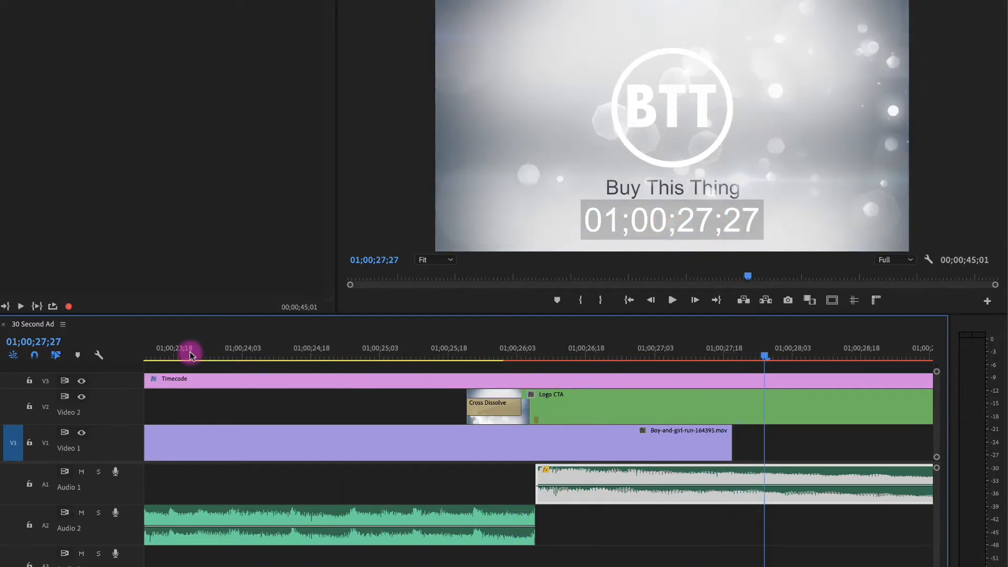
# Step: Play the ad's opening and place the playhead at the start of the Audio 2 music, 01;00;01;10
pyautogui.press('Home')
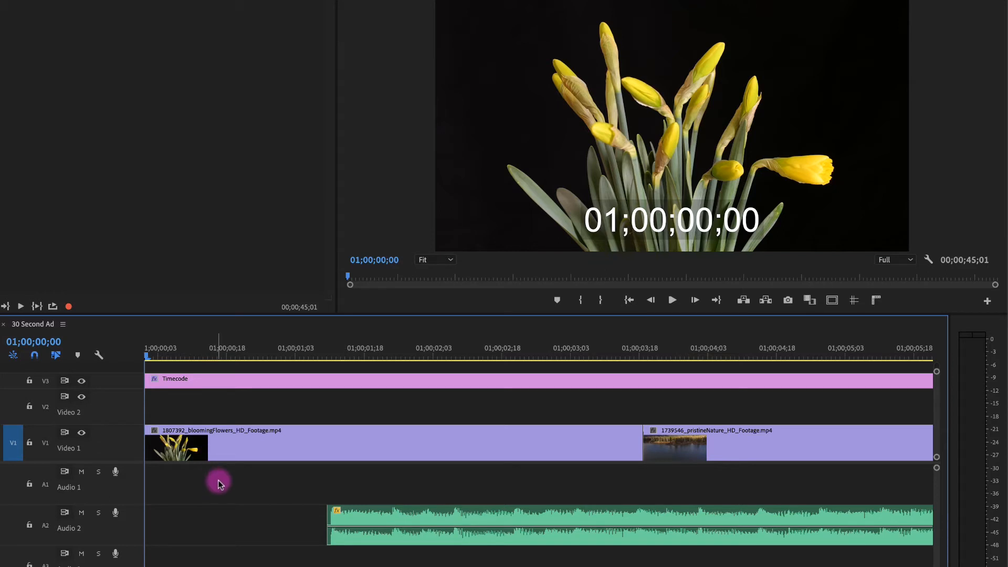
pyautogui.press('space')
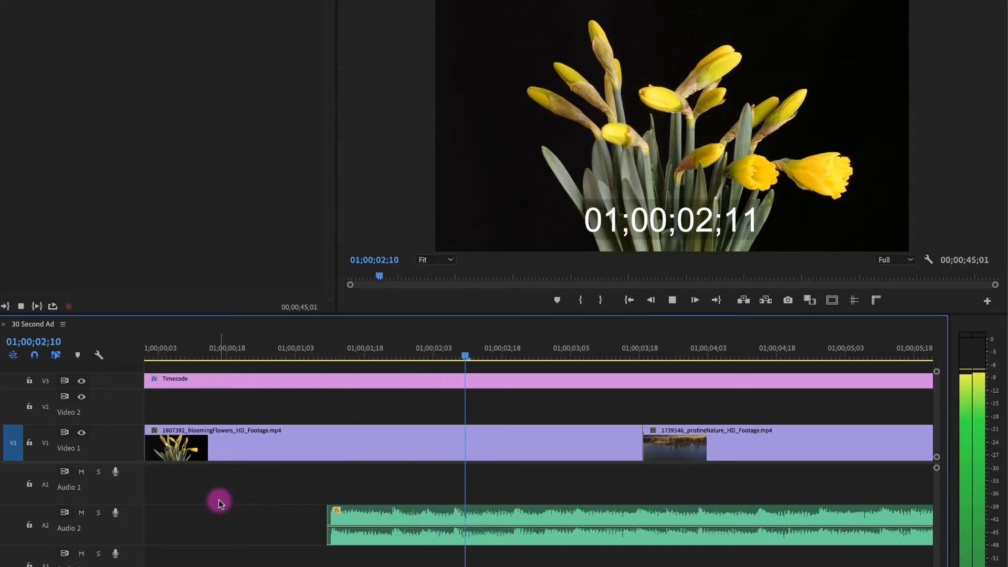
pyautogui.press('space')
pyautogui.click(324, 360)
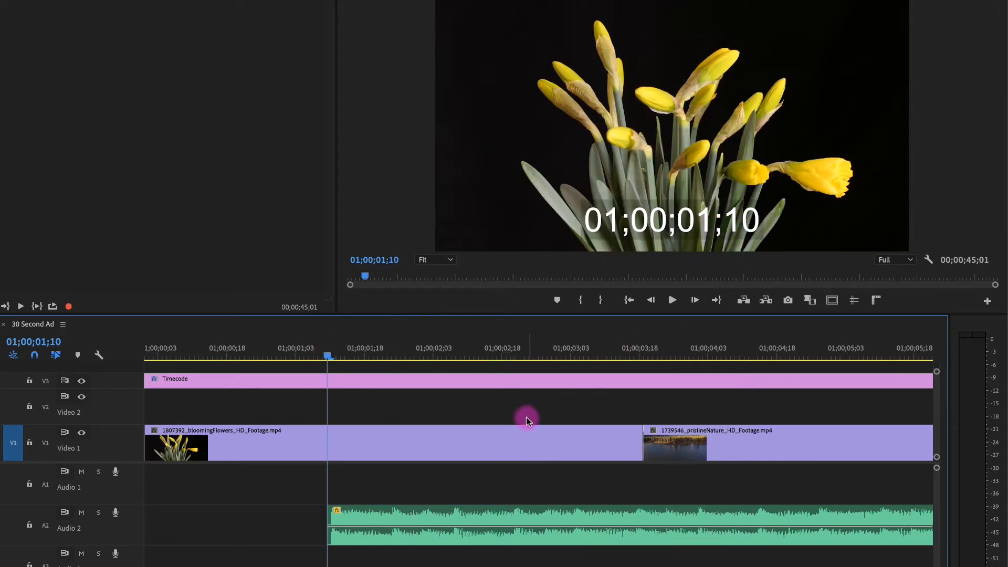
# Step: Duplicate the fade-out segment on Audio 1 into the empty space after it
pyautogui.press('\\')
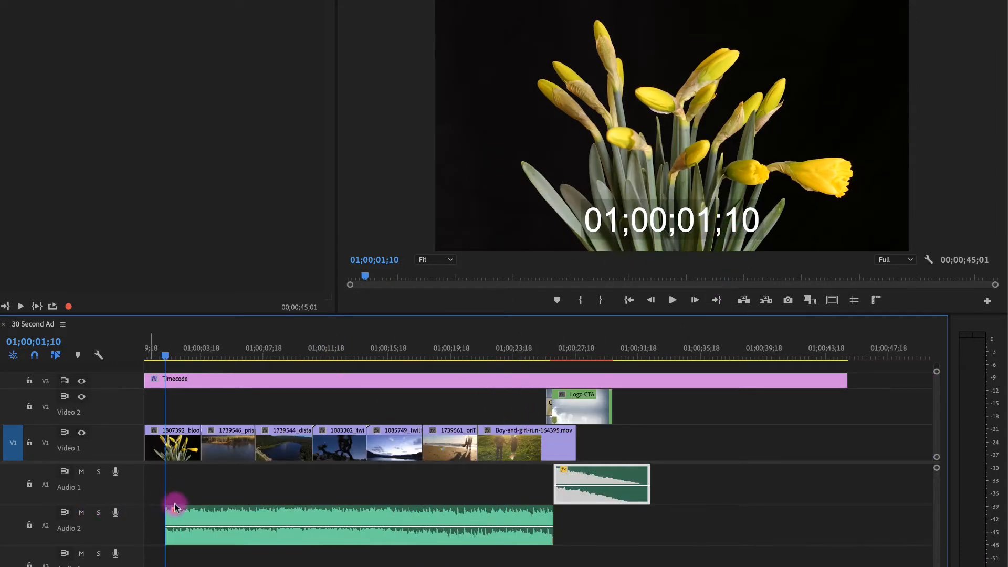
pyautogui.click(605, 530)
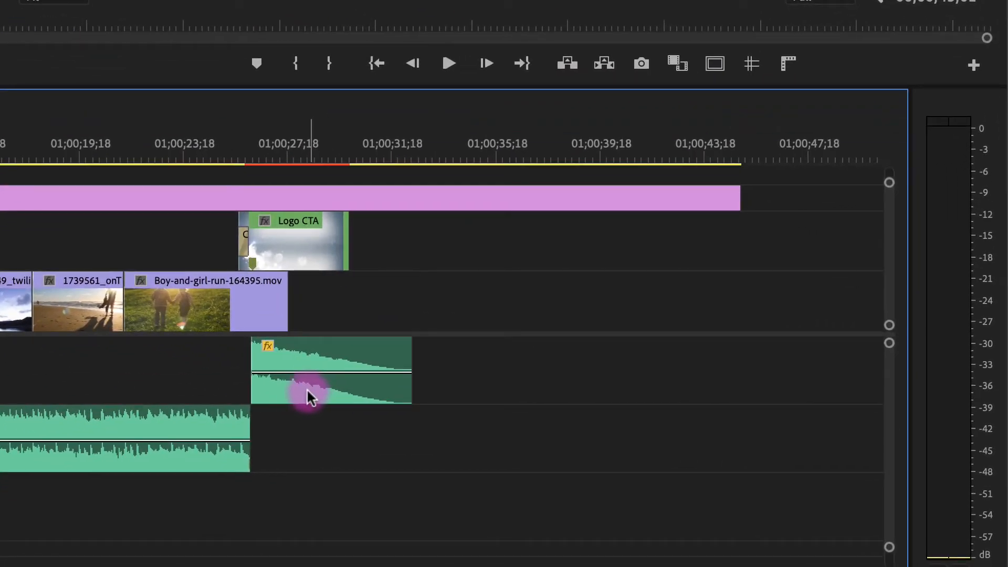
pyautogui.moveTo(309, 393); pyautogui.dragTo(491, 379)
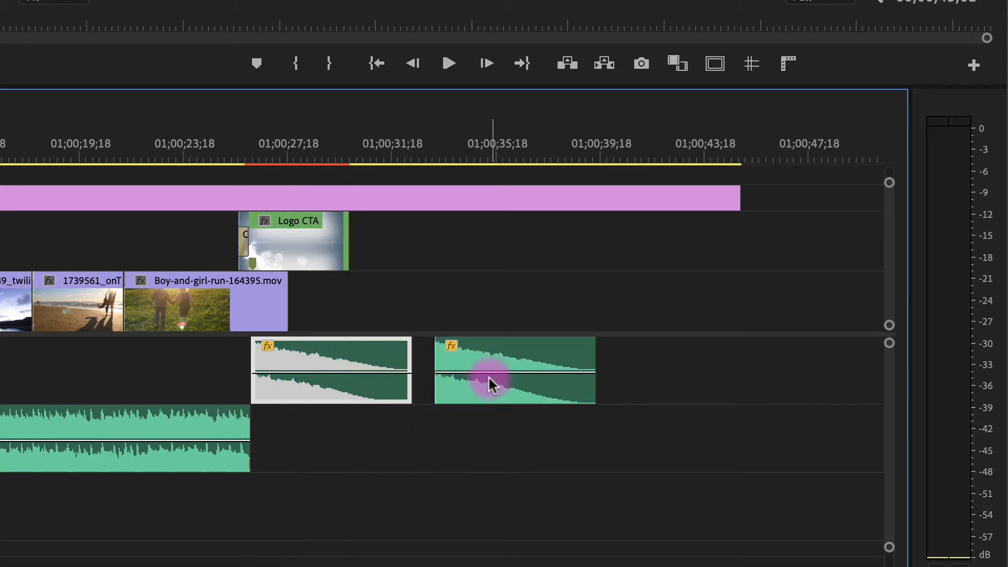
# Step: Reverse the speed of the duplicated fade-out segment, keeping it at 100 %
pyautogui.click(476, 380)
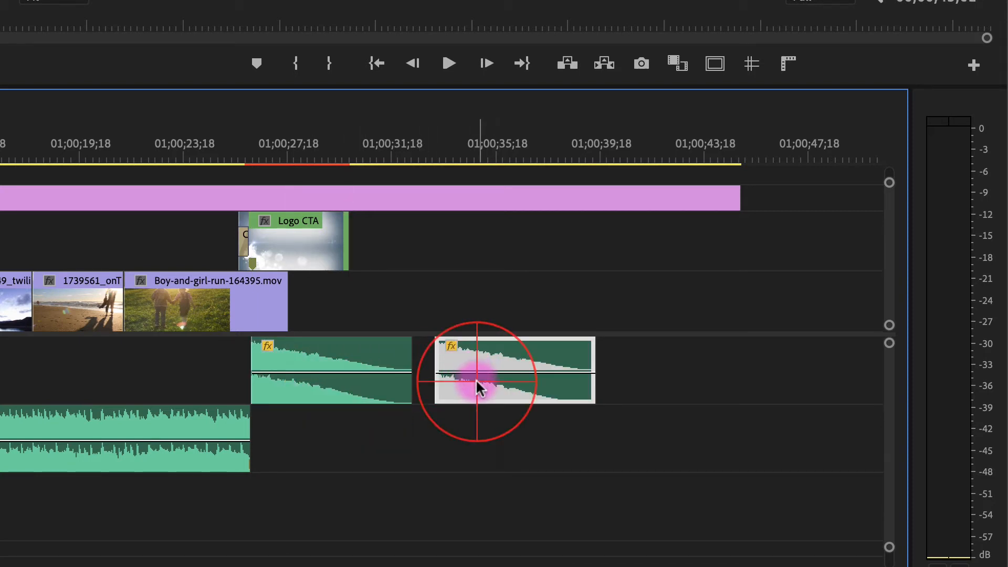
pyautogui.rightClick(475, 379)
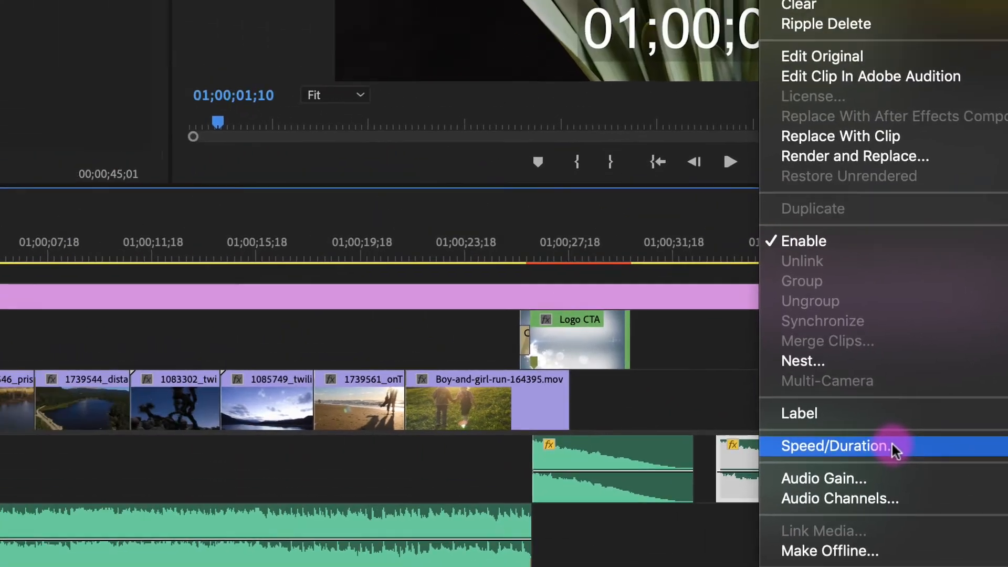
pyautogui.click(894, 446)
pyautogui.click(135, 138)
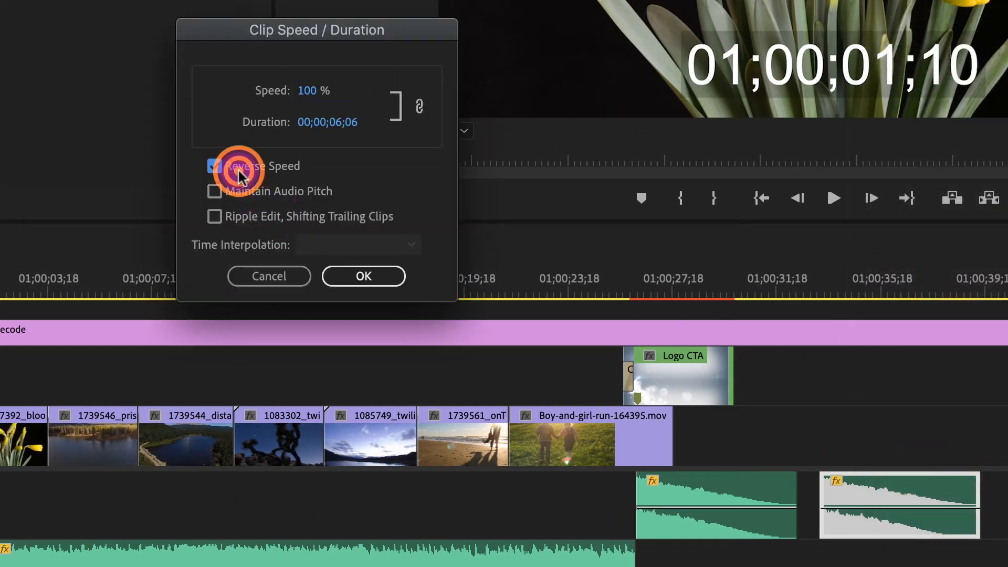
pyautogui.click(381, 275)
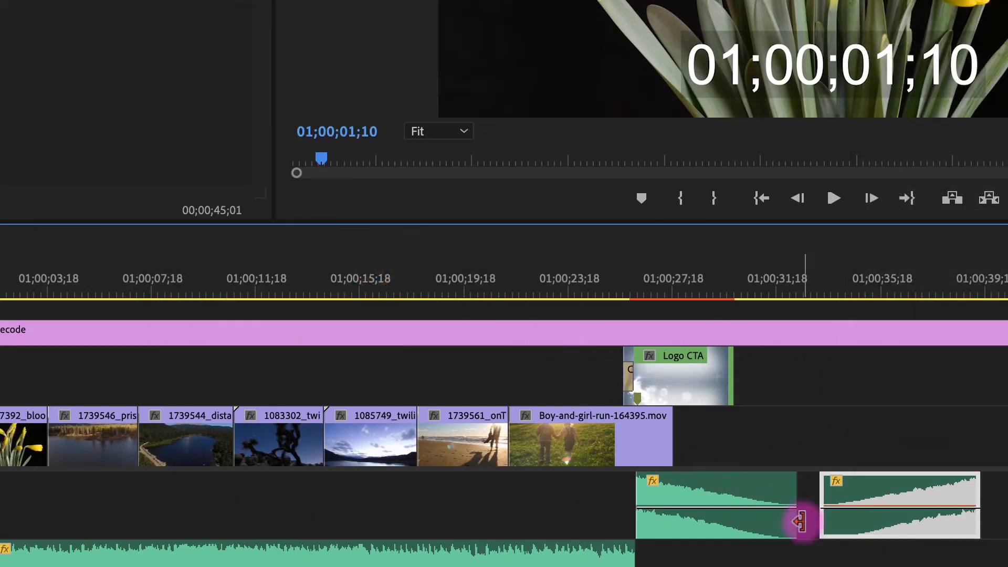
# Step: Trim the reversed segment down to its loud end and align that end on Audio 1 with the first beat of the Audio 2 music
pyautogui.moveTo(825, 531); pyautogui.dragTo(333, 451)
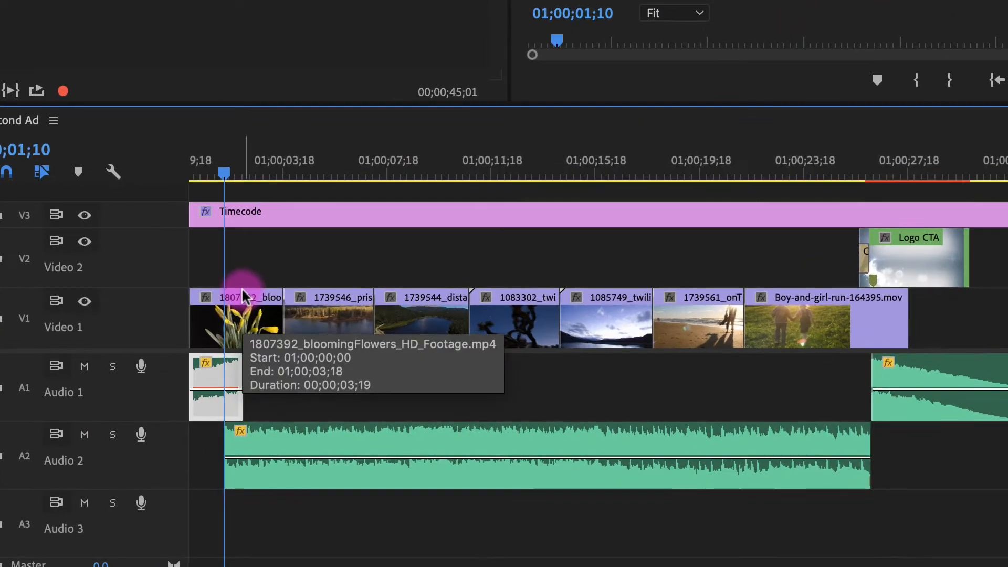
pyautogui.press('=')
pyautogui.press('=')
pyautogui.press('=')
pyautogui.moveTo(197, 398); pyautogui.dragTo(331, 409)
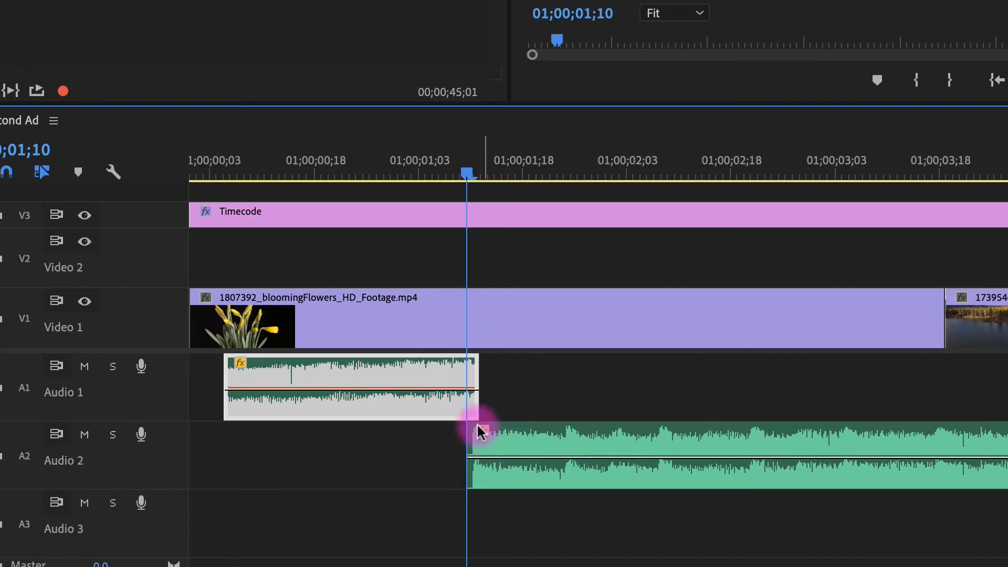
pyautogui.press('=')
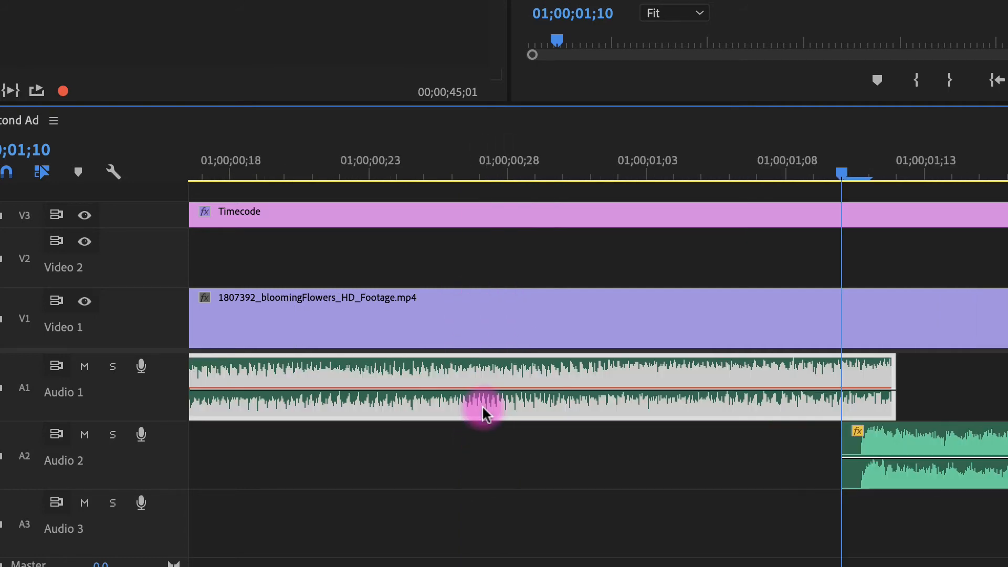
pyautogui.moveTo(818, 404); pyautogui.dragTo(792, 404)
pyautogui.press('-')
# Step: Apply the default Constant Power transition to the reversed segment's start and extend that start to the beginning of the sequence
pyautogui.click(216, 404)
pyautogui.rightClick(214, 411)
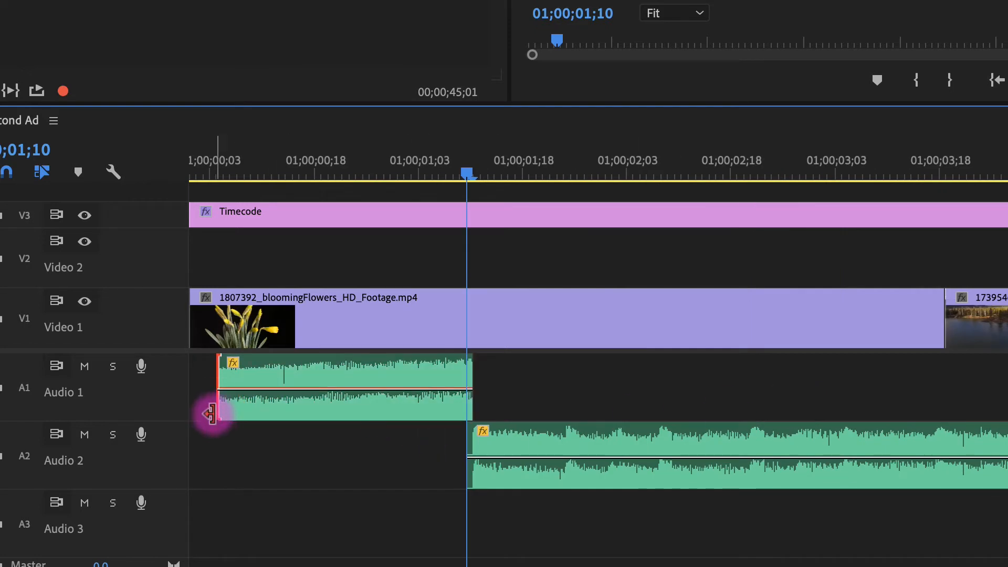
pyautogui.click(298, 535)
pyautogui.moveTo(221, 408); pyautogui.dragTo(196, 405)
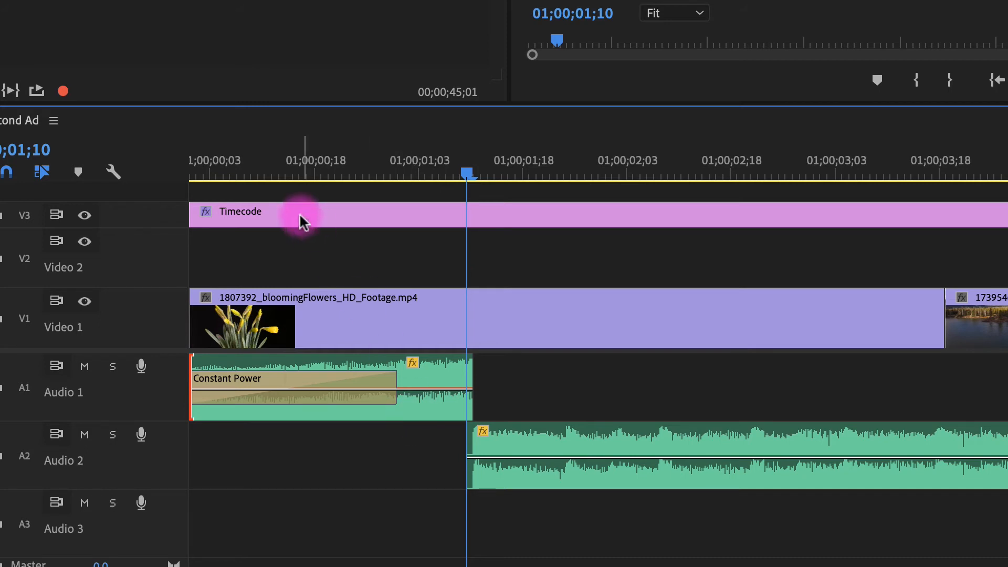
# Step: Play the opening with the reversed swell and place the playhead at 01;00;01;07, just before the music starts
pyautogui.click(192, 169)
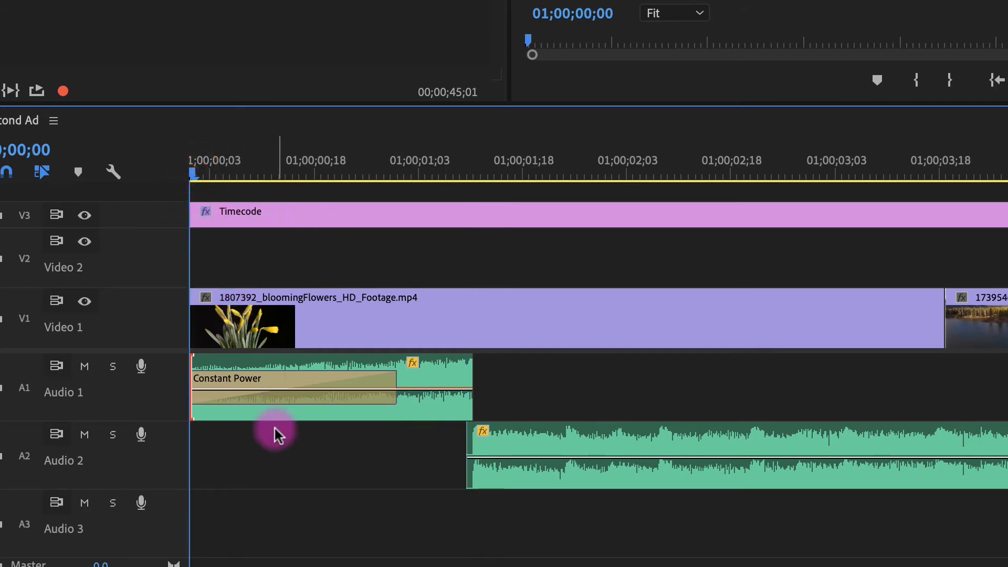
pyautogui.press('space')
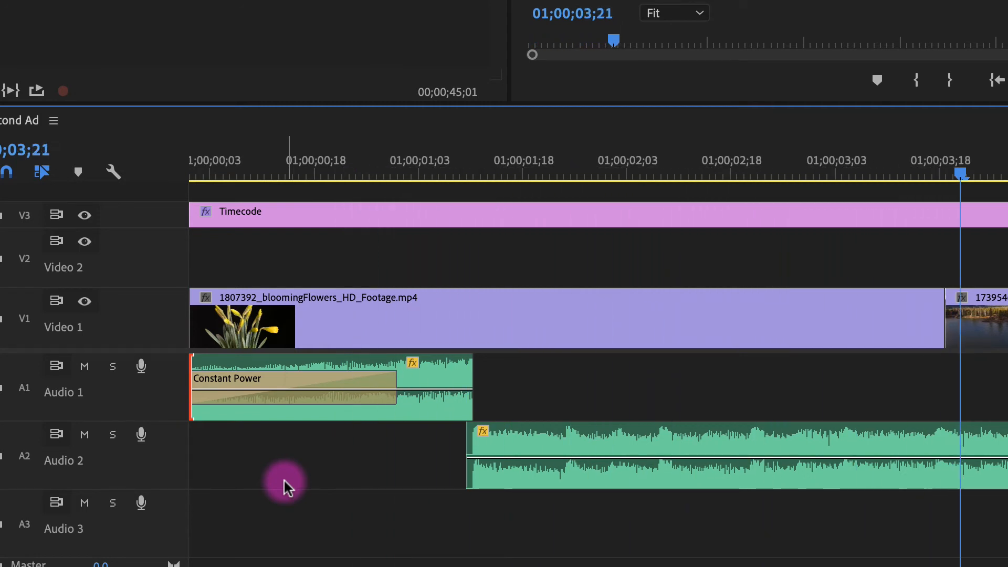
pyautogui.press('space')
pyautogui.click(433, 176)
pyautogui.press('space')
pyautogui.moveTo(432, 177); pyautogui.dragTo(445, 177)
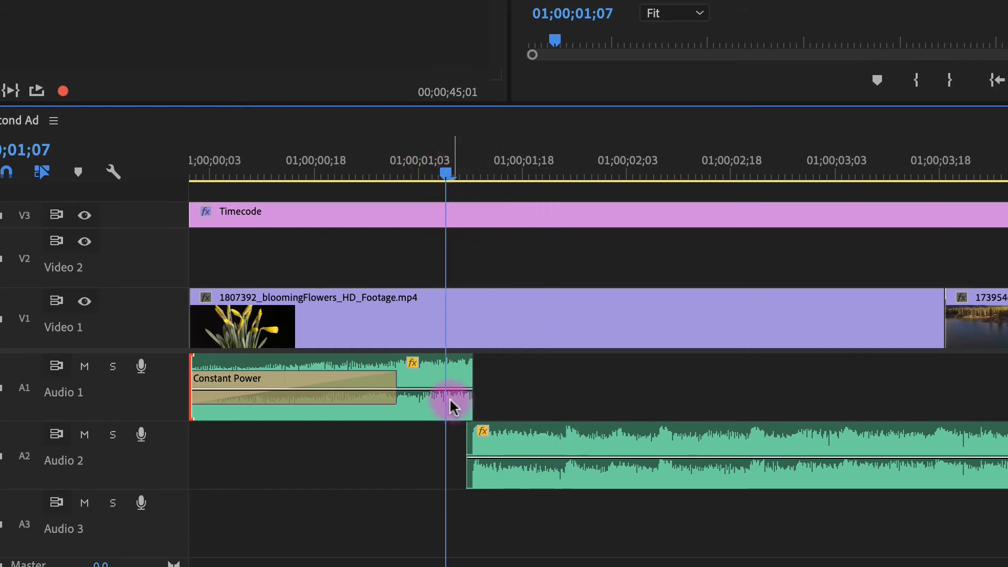
# Step: Slip the audio inside the reversed opening segment on Audio 1 later without moving the clip
pyautogui.click(66, 252)
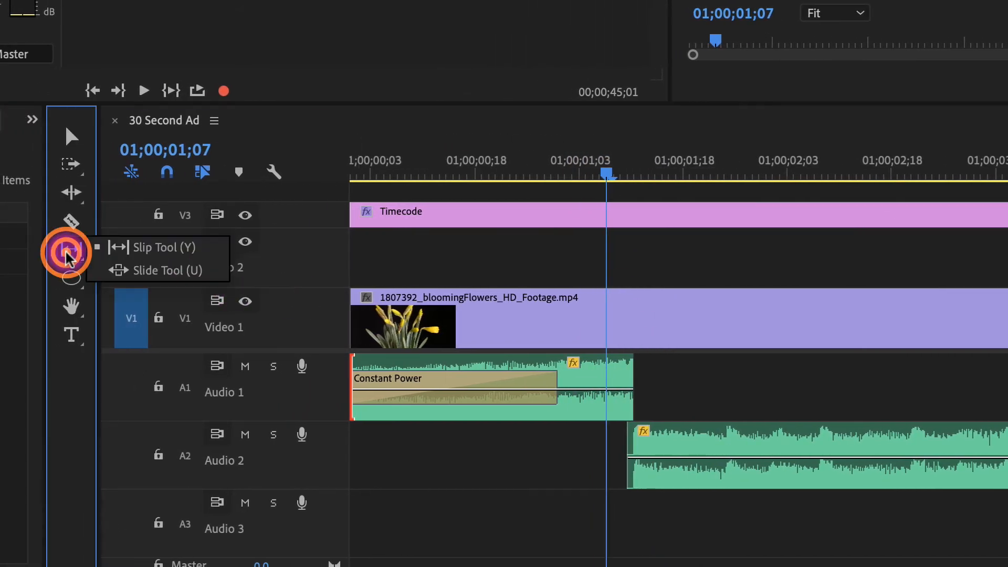
pyautogui.click(66, 252)
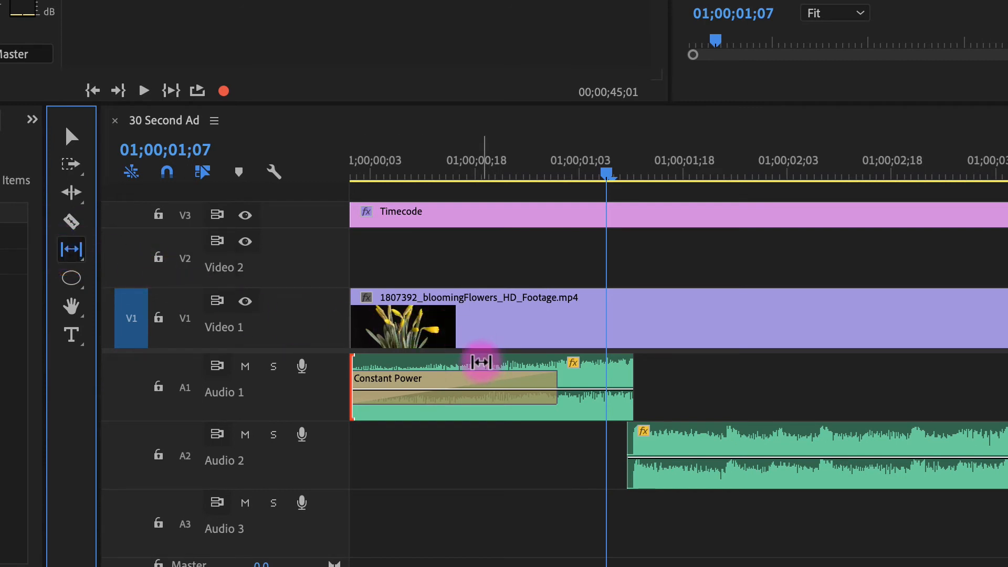
pyautogui.moveTo(477, 361); pyautogui.dragTo(526, 363)
# Step: Play the opening from 01;00;00;00 to check how the slipped swell leads into the music
pyautogui.click(355, 169)
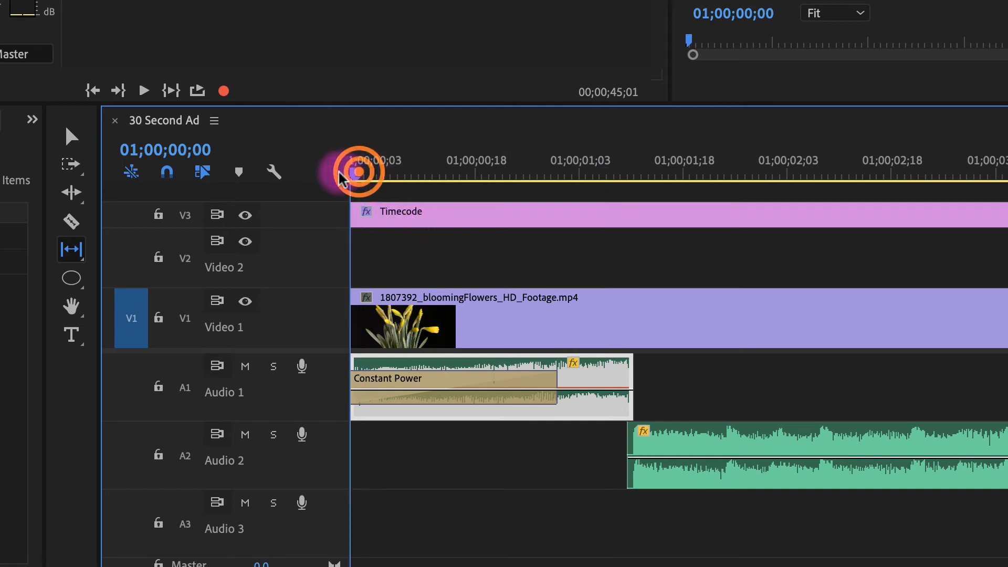
pyautogui.press('space')
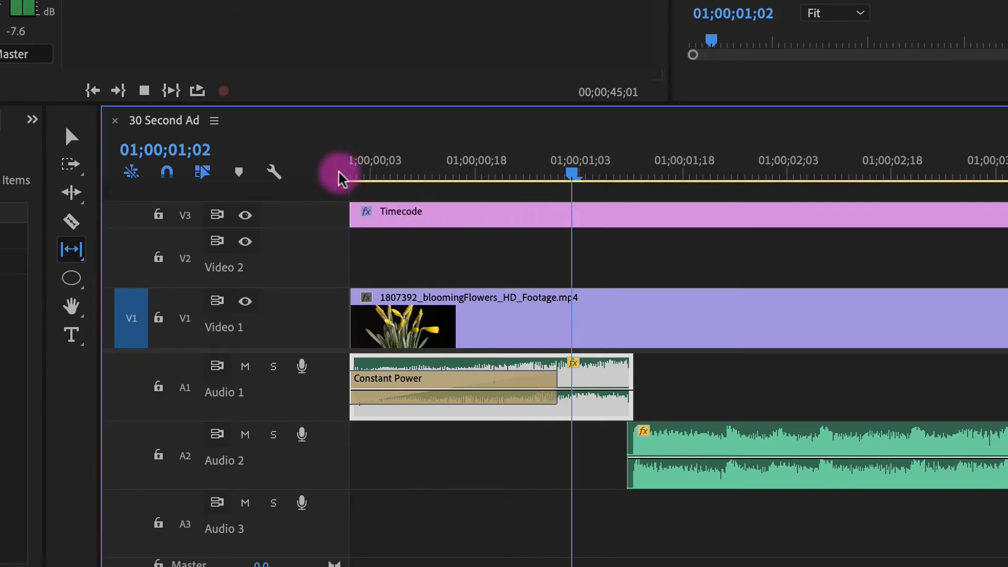
pyautogui.moveTo(359, 171); pyautogui.dragTo(347, 174)
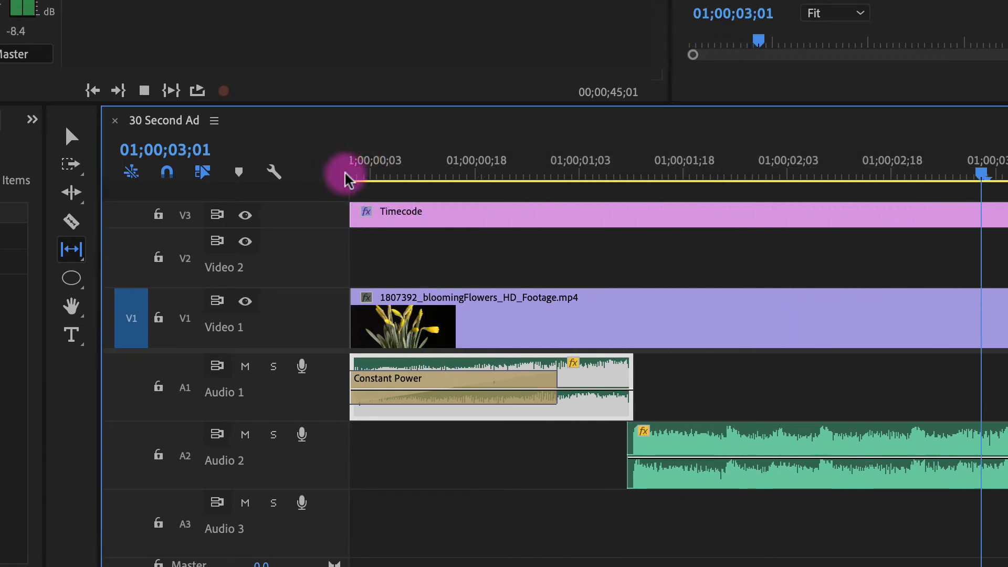
pyautogui.press('space')
# Step: Fit the whole sequence in view and play the ad through past the logo reveal, stopping at 01;00;30;14
pyautogui.press('-')
pyautogui.press('-')
pyautogui.press('-')
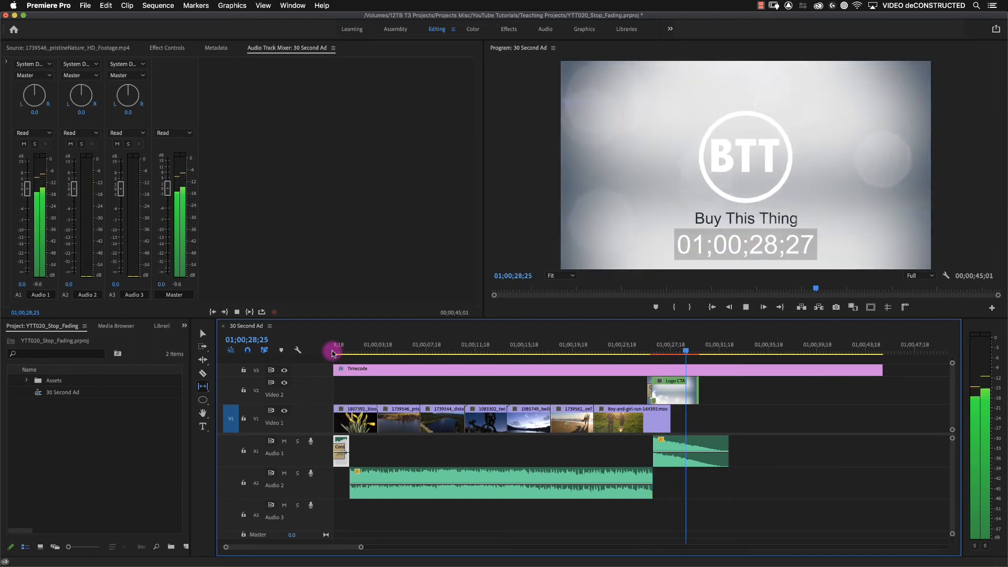
pyautogui.press('space')
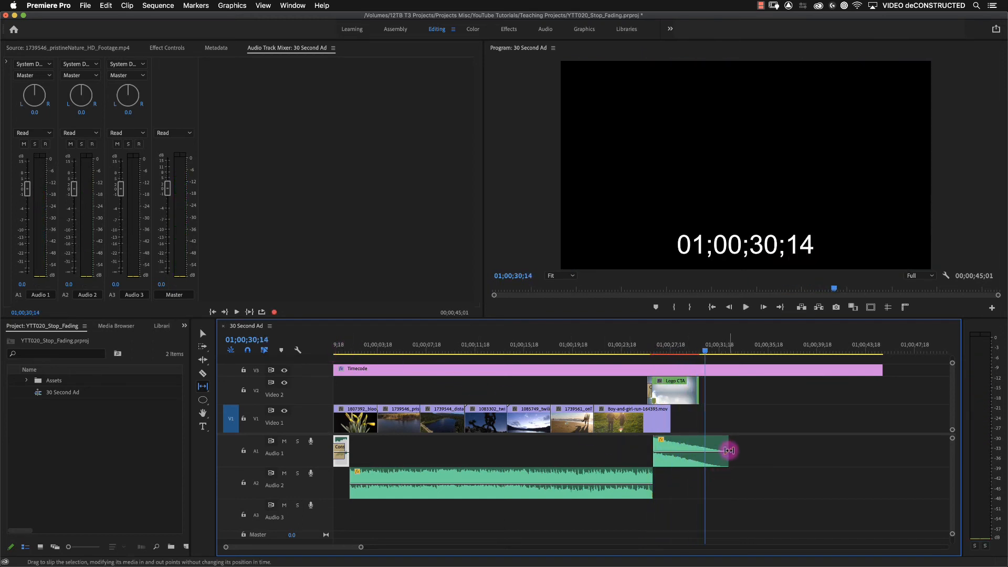
# Step: Trim the Audio 1 fade-out segment to the end of the Logo CTA clip and apply the default transition to its end
pyautogui.press('v')
pyautogui.moveTo(728, 449); pyautogui.dragTo(697, 448)
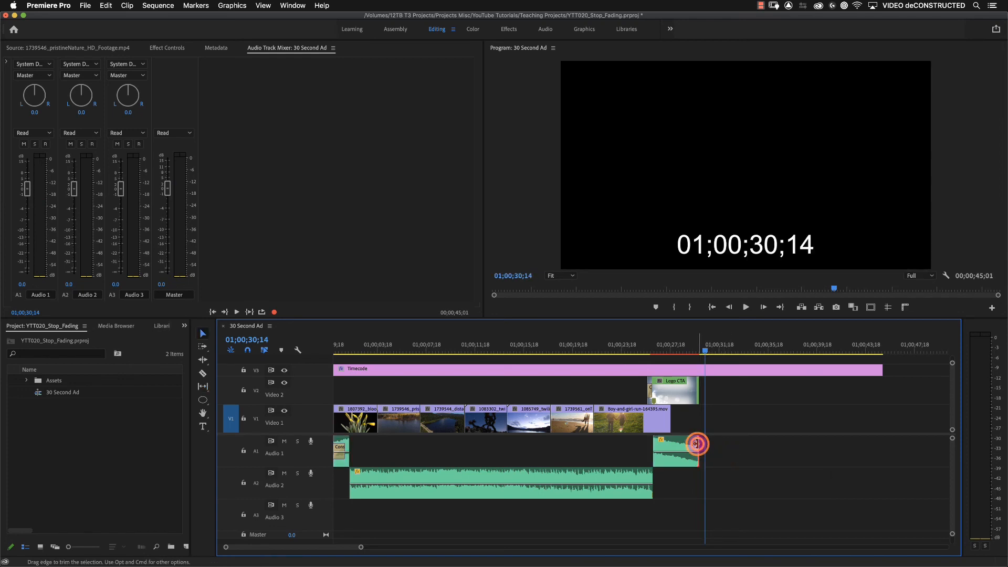
pyautogui.rightClick(696, 444)
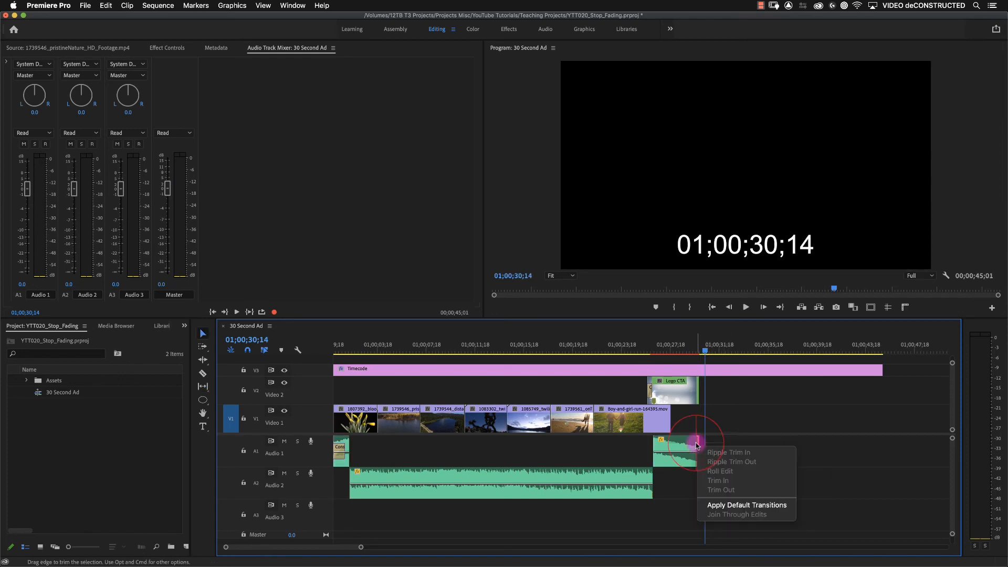
pyautogui.click(724, 505)
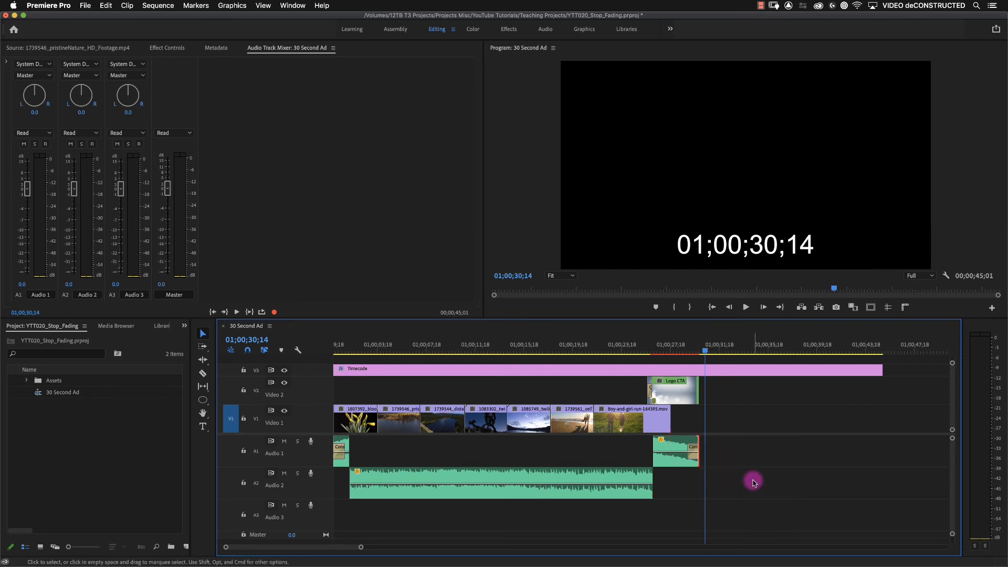